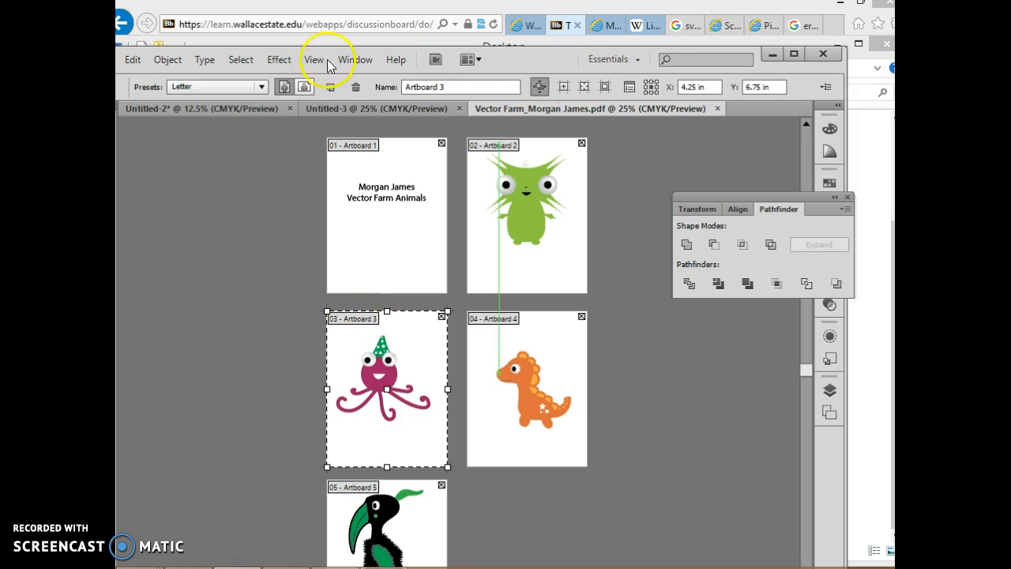
Apply the Essentials workspace and move the application window until its toolbox is within view
{"action": "left_click", "coordinate": [356, 60]}
{"action": "mouse_move", "coordinate": [451, 56]}
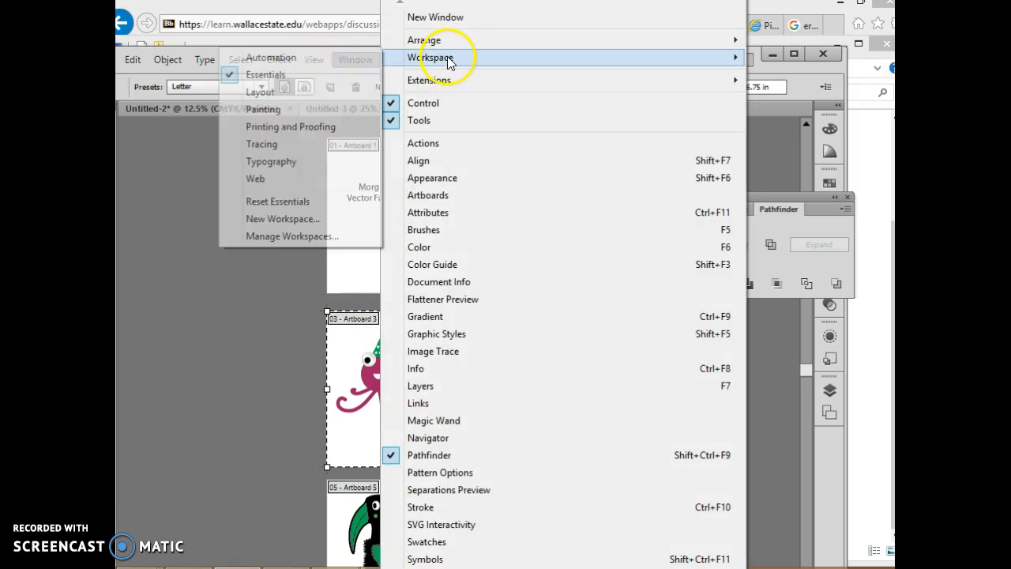
{"action": "left_click", "coordinate": [304, 79]}
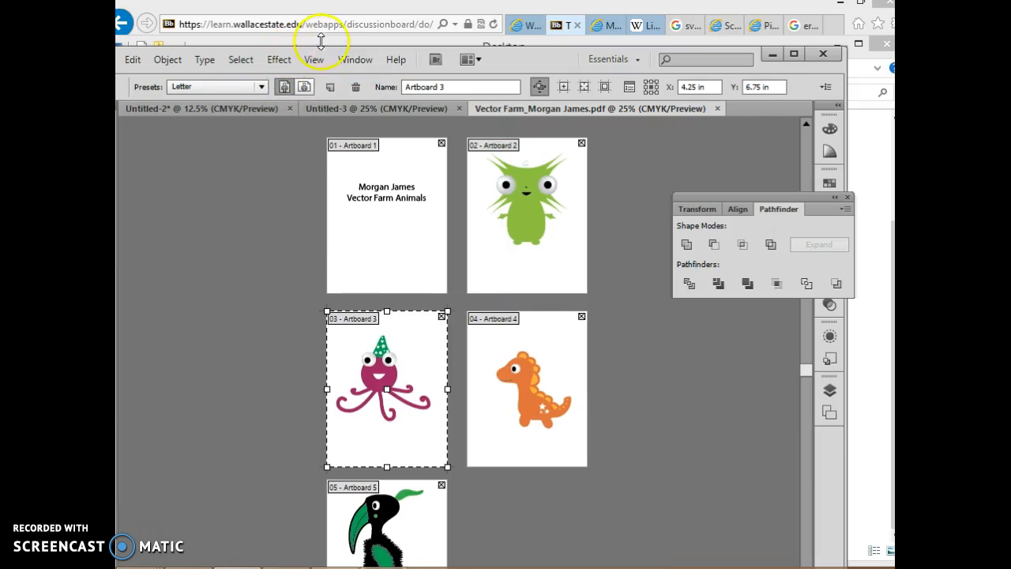
{"action": "left_click_drag", "start_coordinate": [338, 57], "coordinate": [397, 40]}
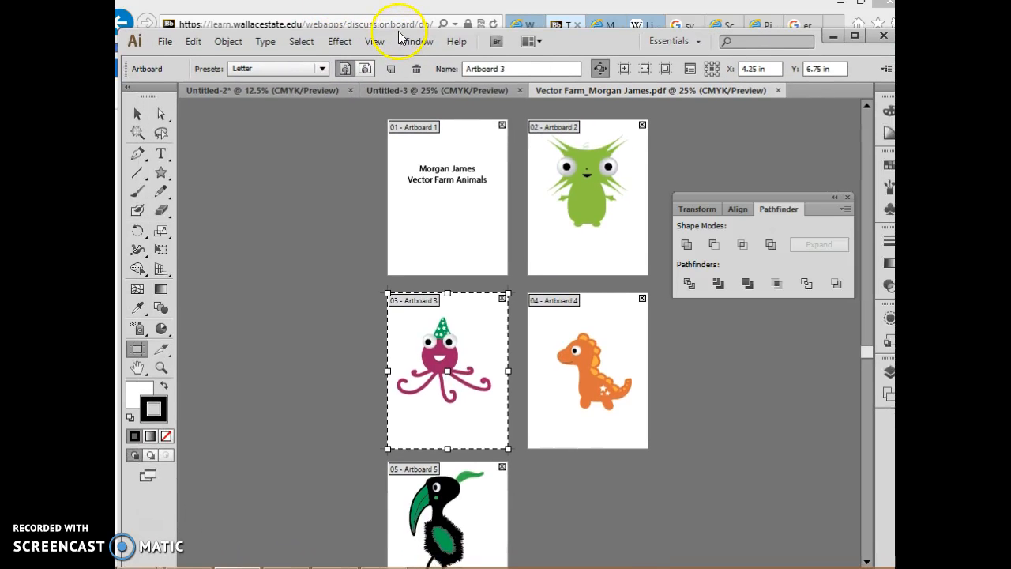
Sketch two freehand curves with the Pencil tool in the empty area beside the title artboard
{"action": "left_click", "coordinate": [157, 193]}
{"action": "mouse_move", "coordinate": [291, 194]}
{"action": "left_mouse_down"}
{"action": "mouse_move", "coordinate": [328, 225]}
{"action": "mouse_move", "coordinate": [386, 239]}
{"action": "left_mouse_up"}
{"action": "mouse_move", "coordinate": [284, 235]}
{"action": "left_mouse_down"}
{"action": "mouse_move", "coordinate": [323, 251]}
{"action": "mouse_move", "coordinate": [353, 237]}
{"action": "mouse_move", "coordinate": [369, 276]}
{"action": "left_mouse_up"}
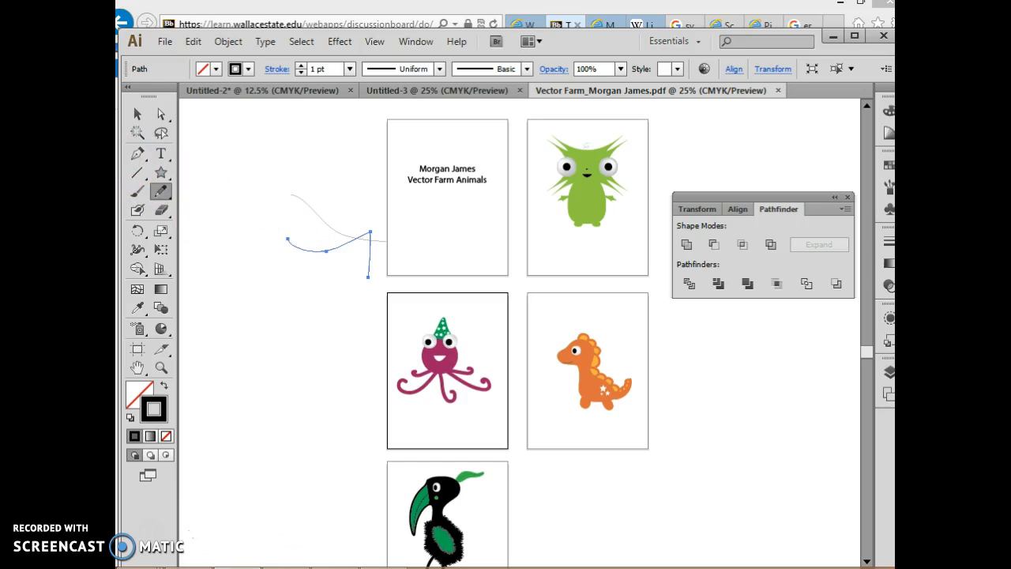
Extend the lower pencil curve with three straight Pen tool segments so that it becomes a closed shape
{"action": "left_click", "coordinate": [137, 154]}
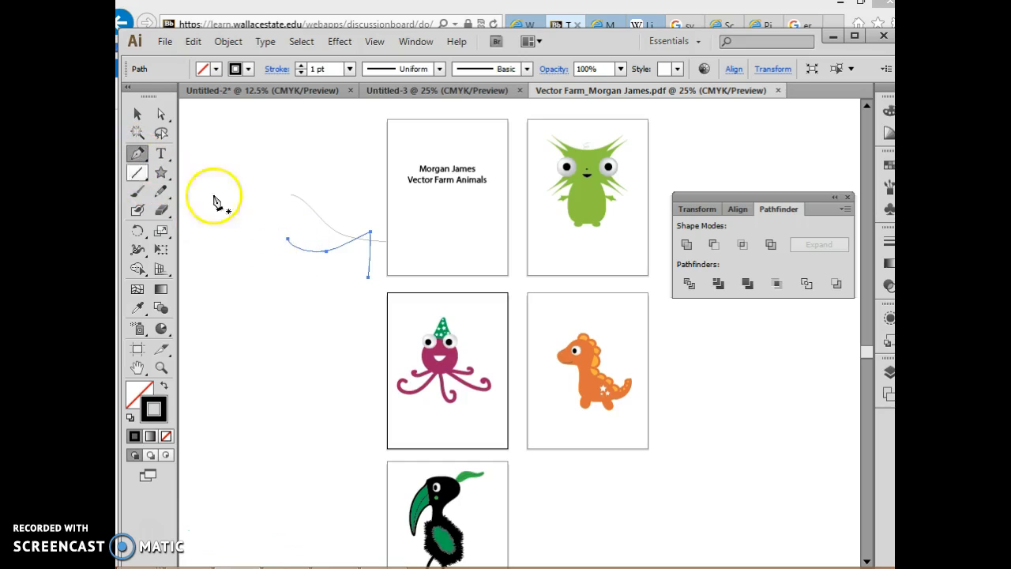
{"action": "left_click", "coordinate": [287, 240]}
{"action": "left_click", "coordinate": [278, 282]}
{"action": "left_click", "coordinate": [339, 306]}
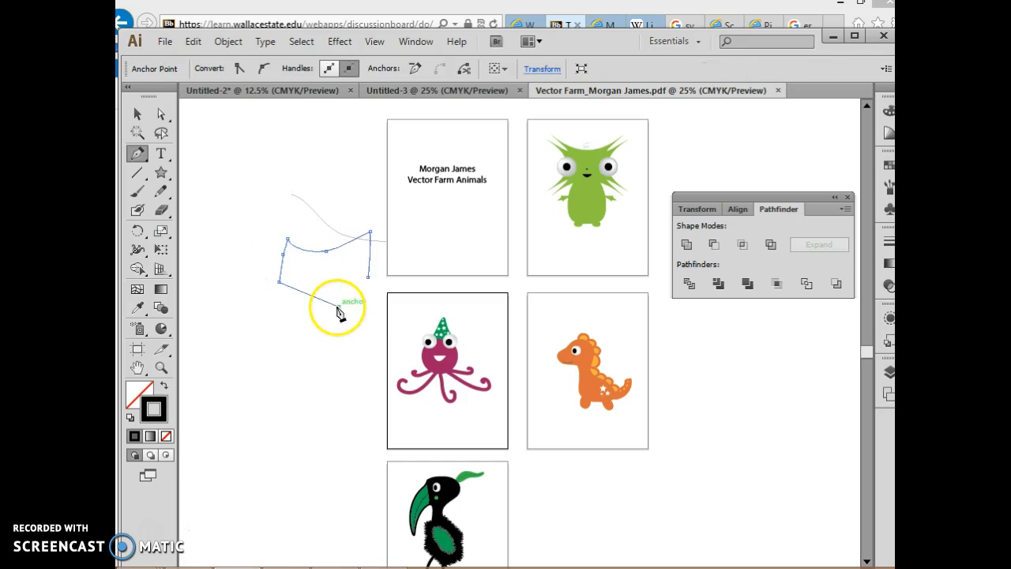
{"action": "left_click", "coordinate": [368, 278]}
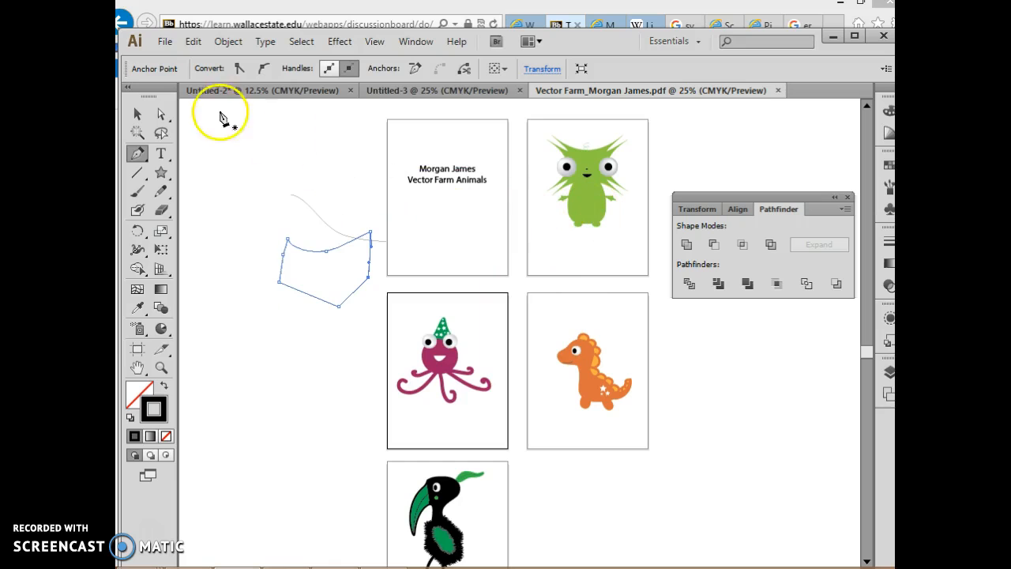
Compare the PNG-24 and JPEG previews of the octopus artboard in Save for Web, and cancel without saving
{"action": "left_click", "coordinate": [168, 46]}
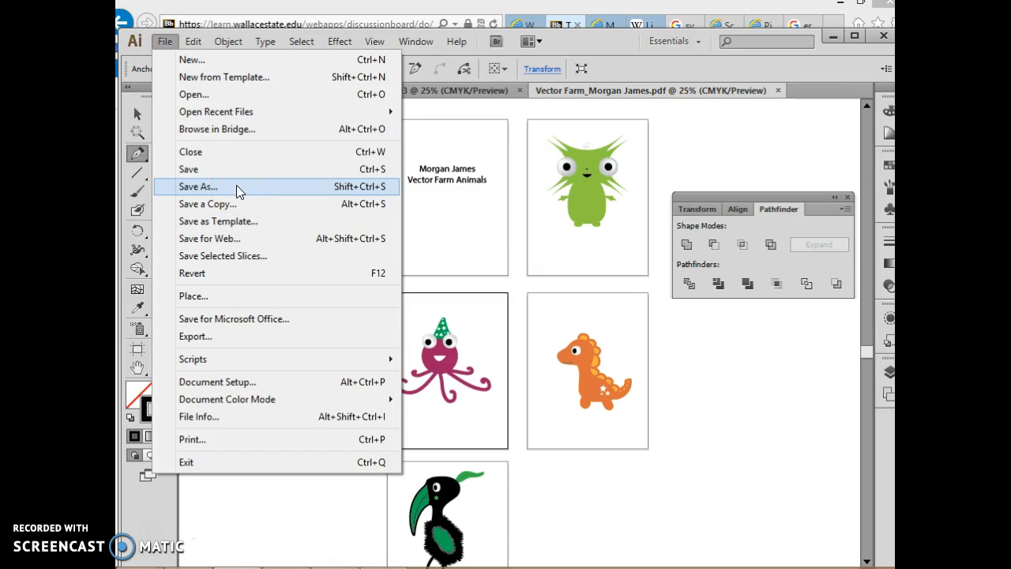
{"action": "left_click", "coordinate": [239, 238]}
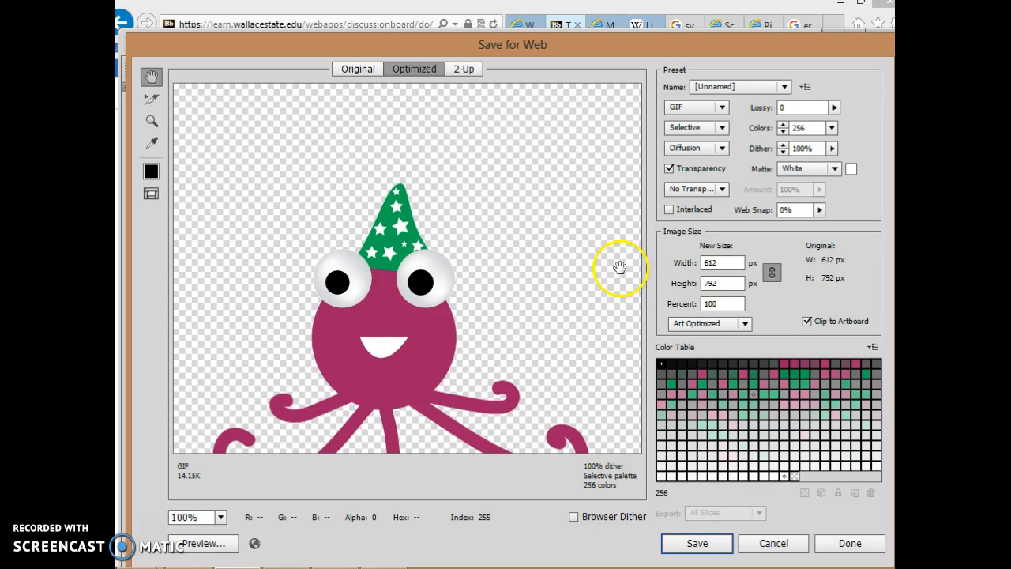
{"action": "left_click", "coordinate": [723, 109]}
{"action": "left_click", "coordinate": [709, 178]}
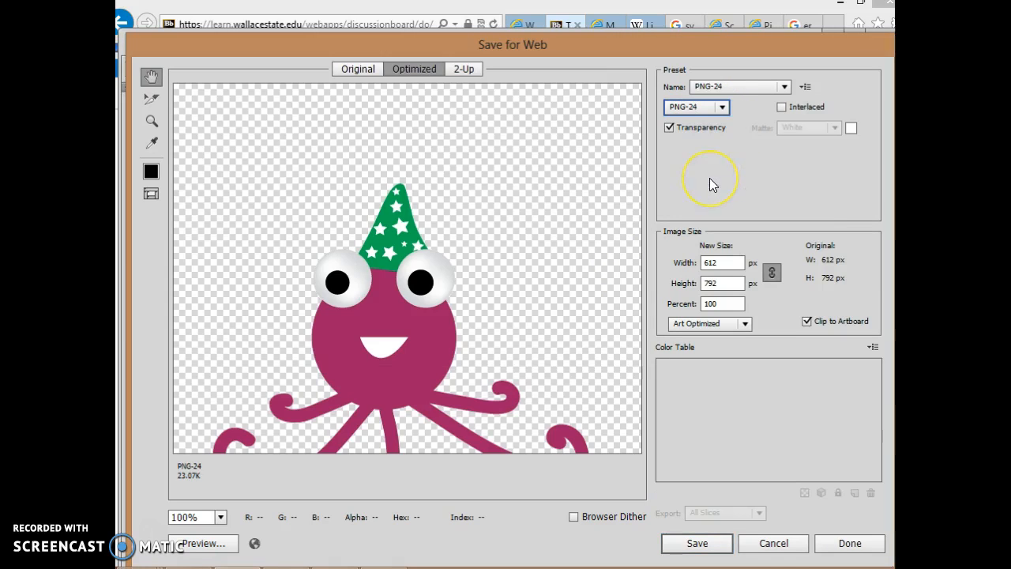
{"action": "left_click", "coordinate": [725, 110]}
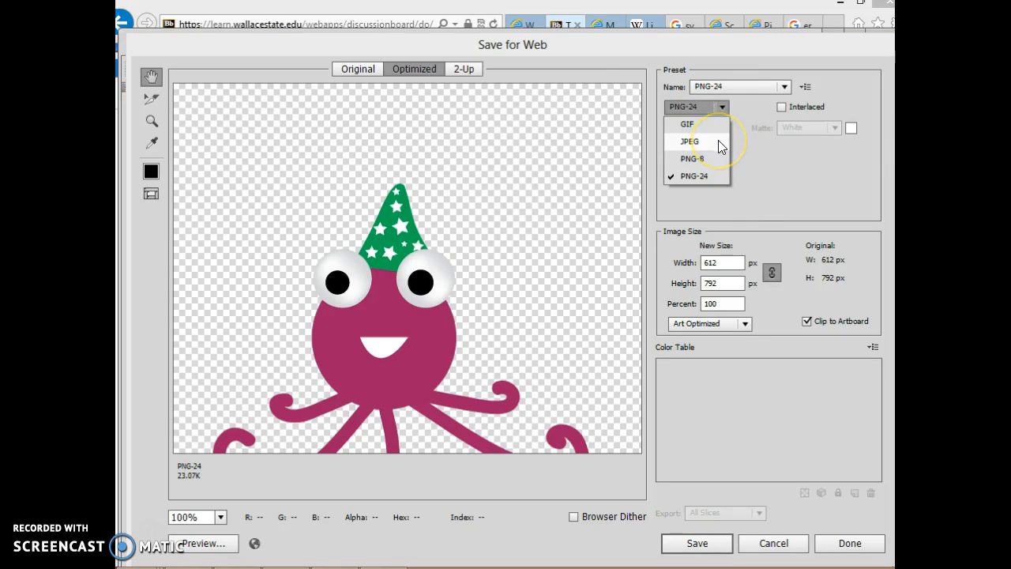
{"action": "left_click", "coordinate": [718, 141]}
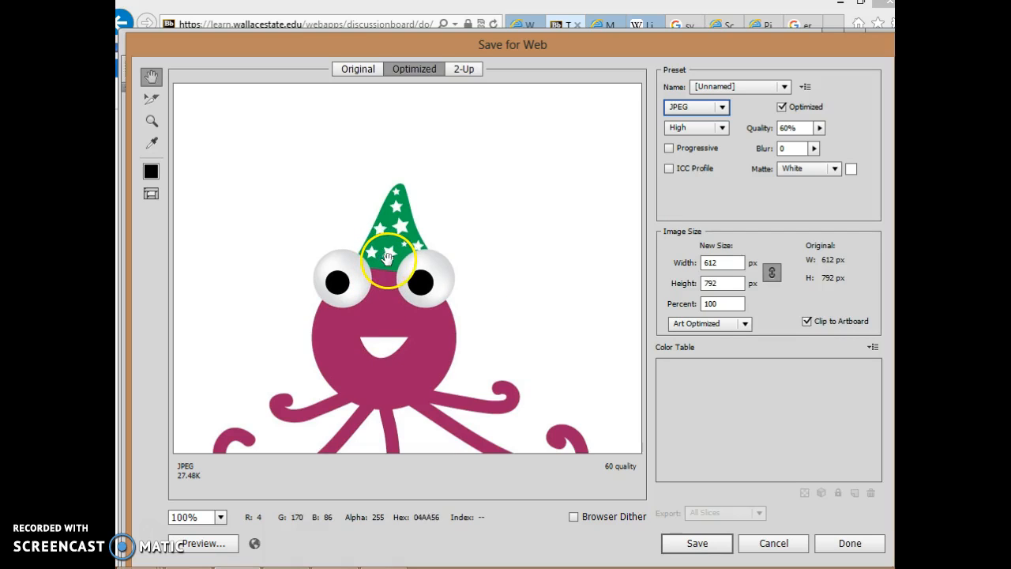
{"action": "left_click", "coordinate": [722, 107]}
{"action": "left_click", "coordinate": [705, 176]}
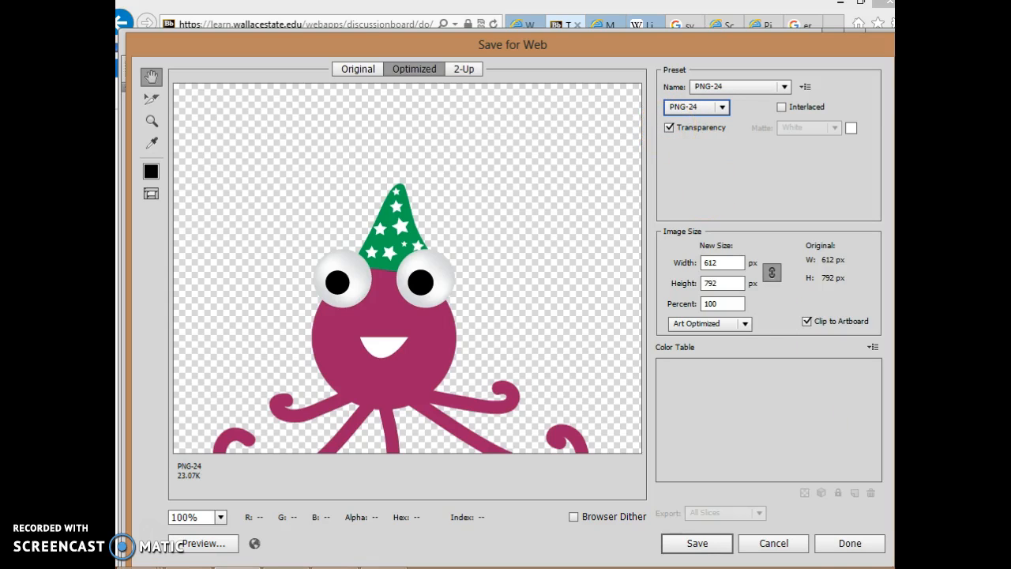
{"action": "left_click", "coordinate": [774, 544]}
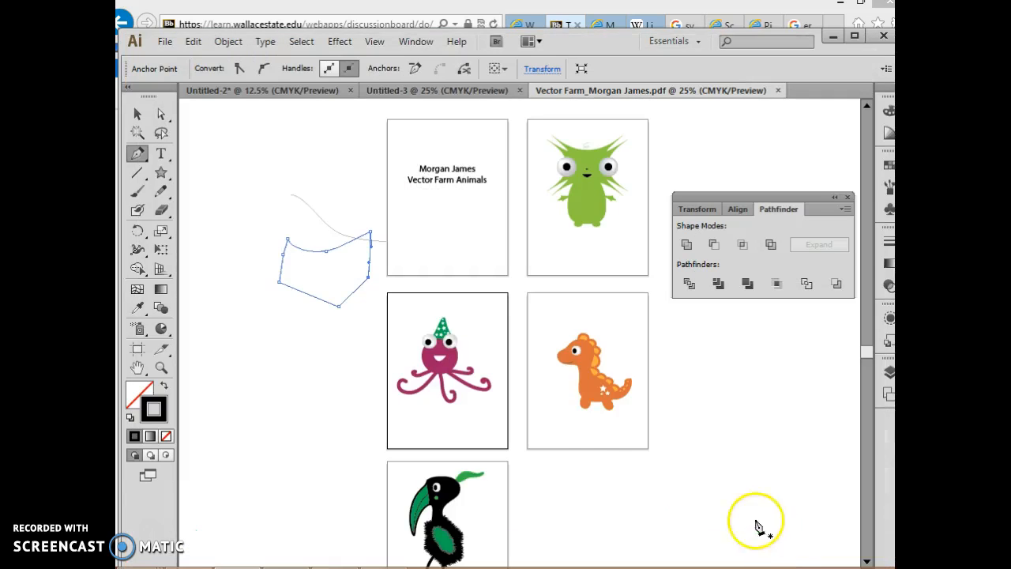
{"action": "left_click", "coordinate": [137, 115]}
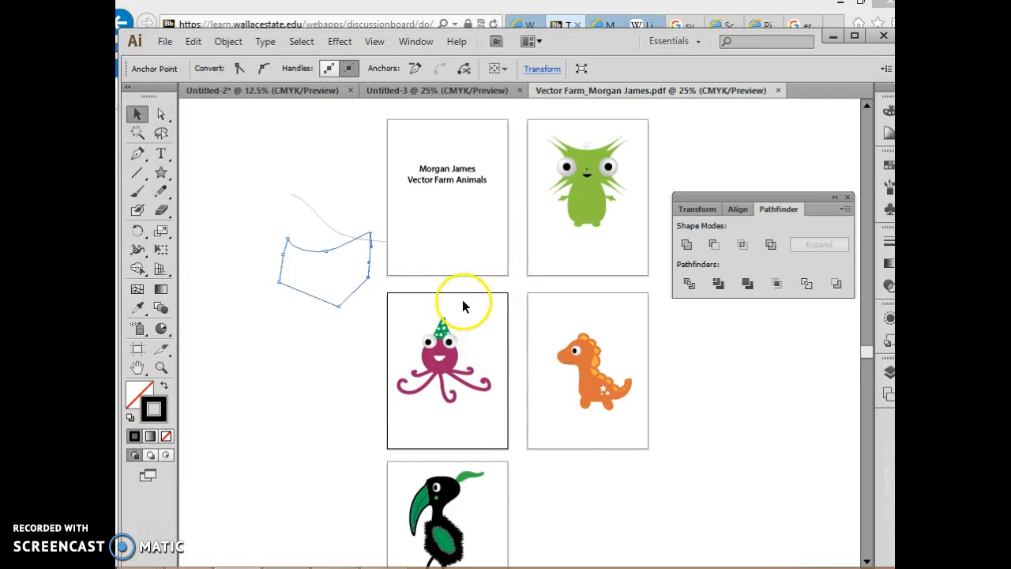
{"action": "scroll", "coordinate": [546, 299], "scroll_direction": "down", "scroll_amount": 1}
{"action": "scroll", "coordinate": [545, 299], "scroll_direction": "up", "scroll_amount": 1}
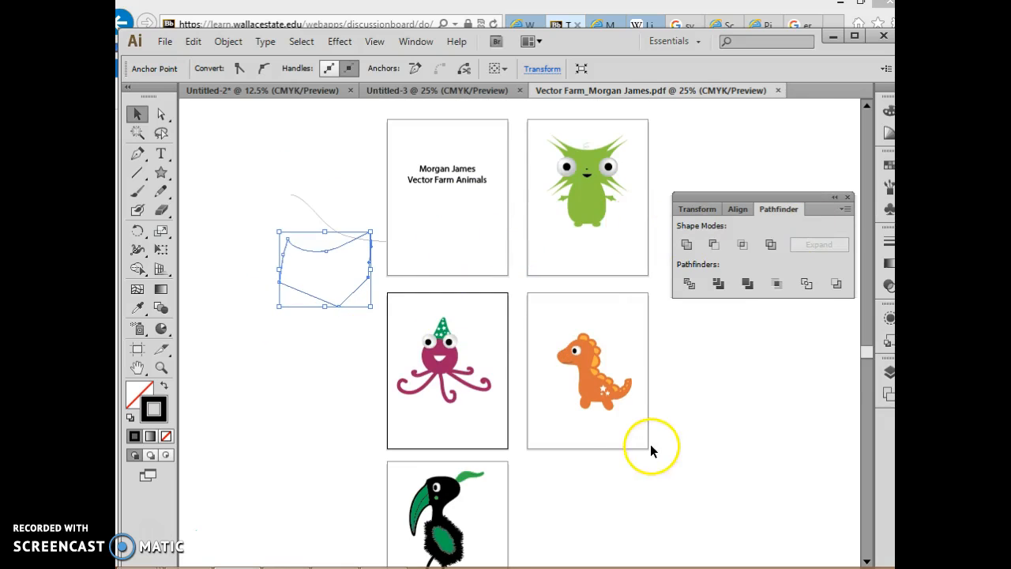
{"action": "scroll", "coordinate": [650, 446], "scroll_direction": "down", "scroll_amount": 2}
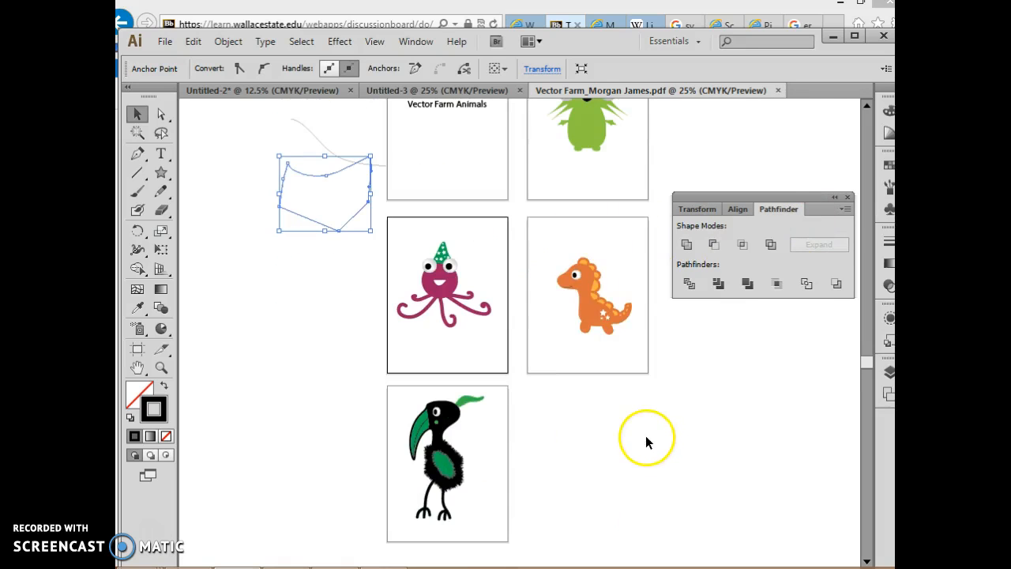
With the Artboard tool, shrink Artboard 2 on all four sides to fit closely around the green creature
{"action": "left_click", "coordinate": [138, 351]}
{"action": "scroll", "coordinate": [418, 314], "scroll_direction": "down", "scroll_amount": 2}
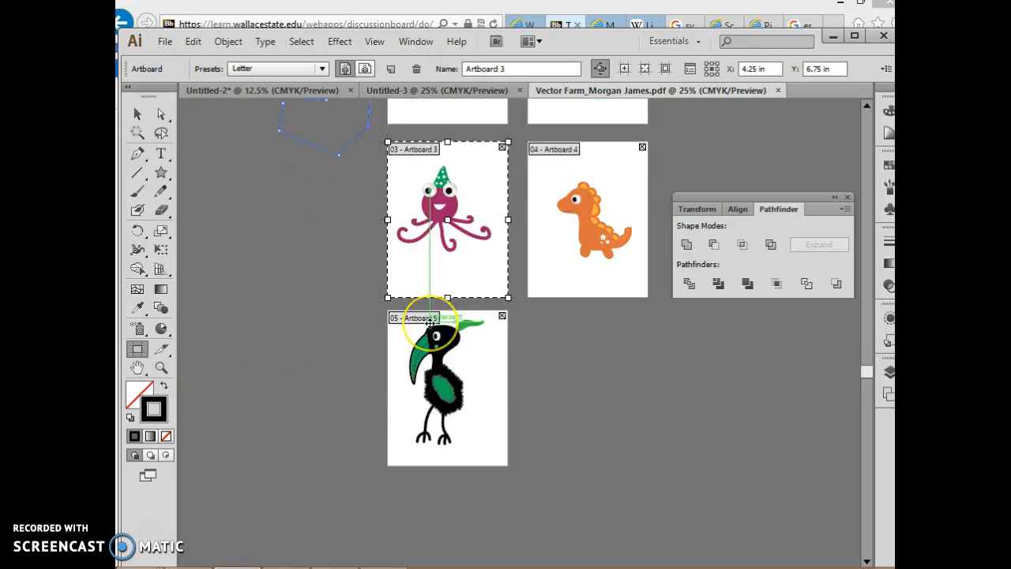
{"action": "scroll", "coordinate": [429, 323], "scroll_direction": "up", "scroll_amount": 6}
{"action": "left_click_drag", "start_coordinate": [430, 323], "coordinate": [408, 207]}
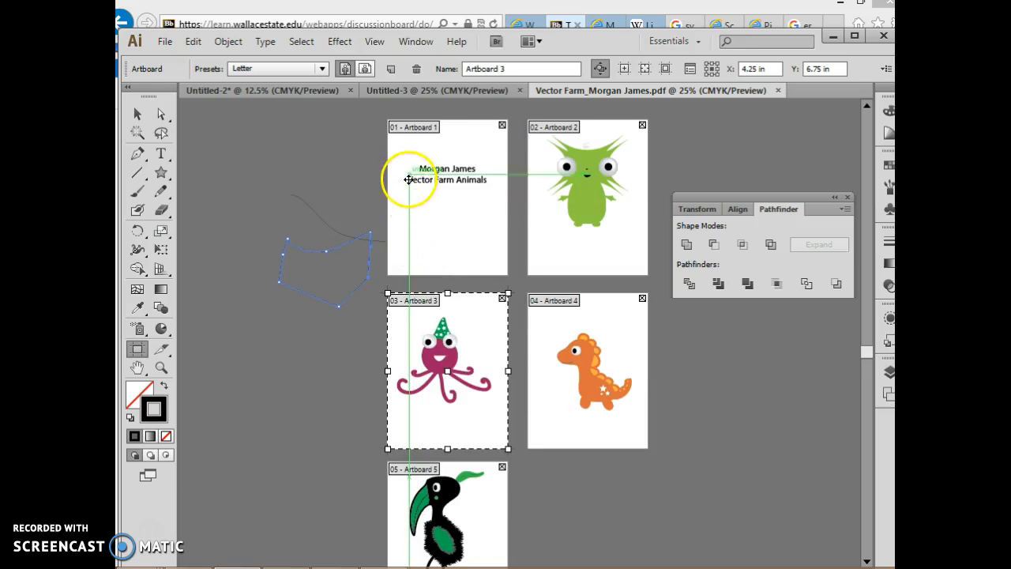
{"action": "scroll", "coordinate": [559, 316], "scroll_direction": "down", "scroll_amount": 1}
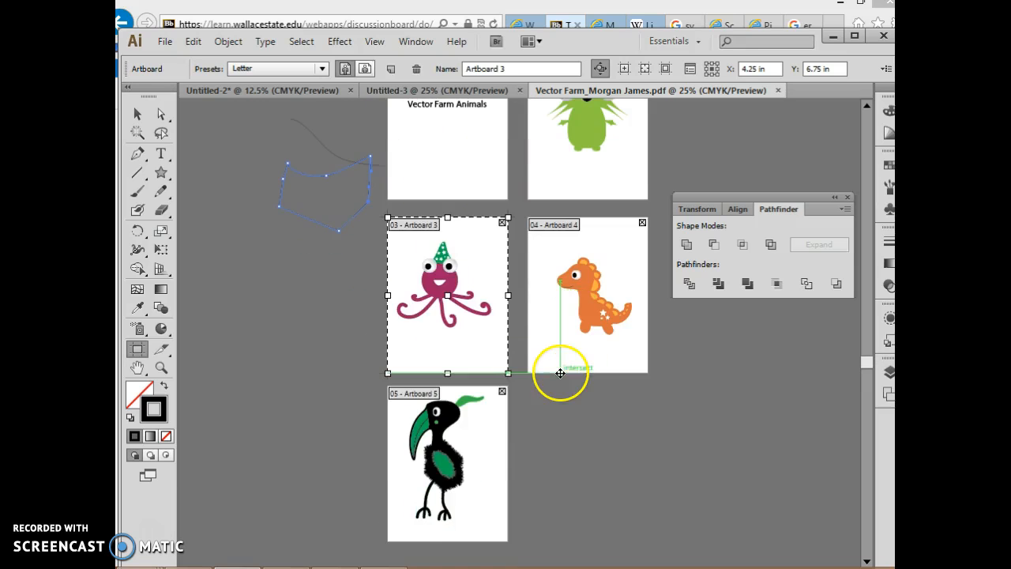
{"action": "scroll", "coordinate": [461, 468], "scroll_direction": "up", "scroll_amount": 2}
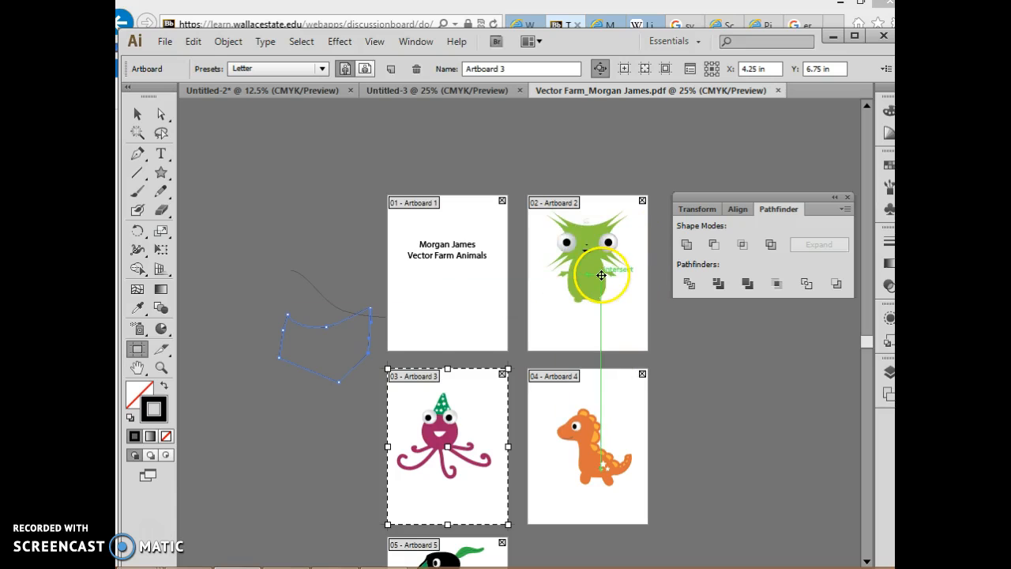
{"action": "scroll", "coordinate": [565, 325], "scroll_direction": "down", "scroll_amount": 2}
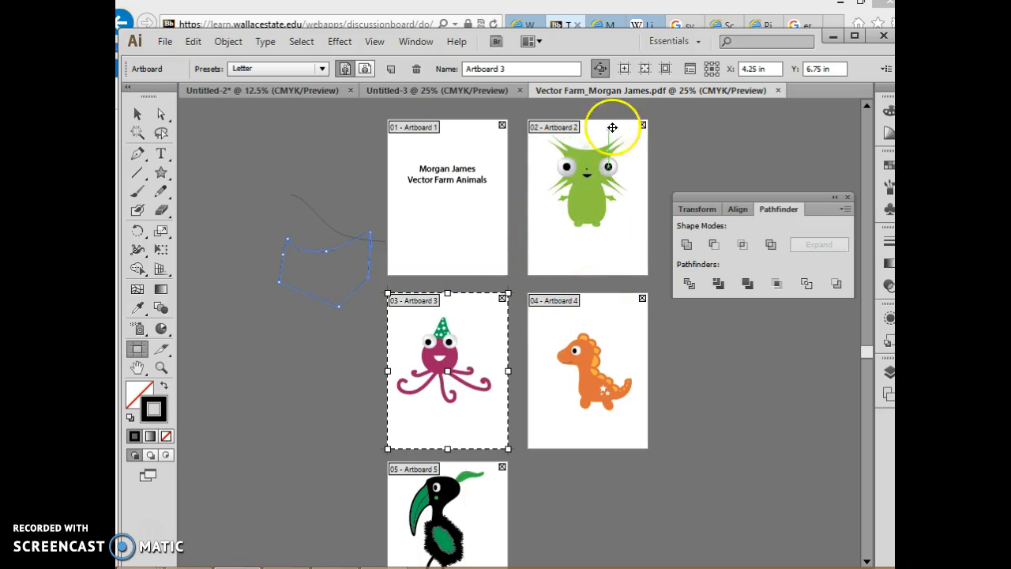
{"action": "left_click", "coordinate": [578, 253]}
{"action": "left_click_drag", "start_coordinate": [587, 275], "coordinate": [588, 236]}
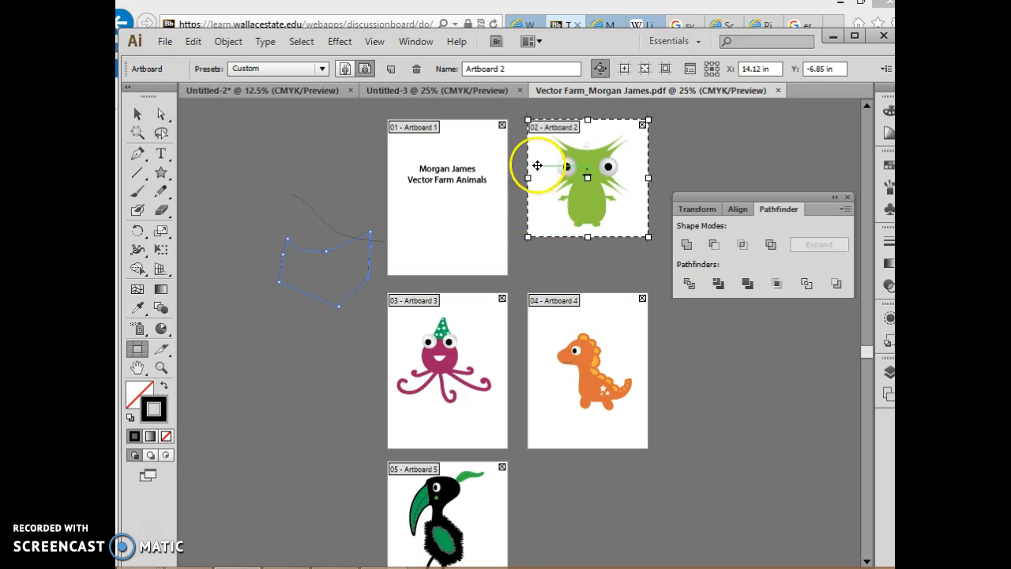
{"action": "left_click_drag", "start_coordinate": [527, 178], "coordinate": [542, 178]}
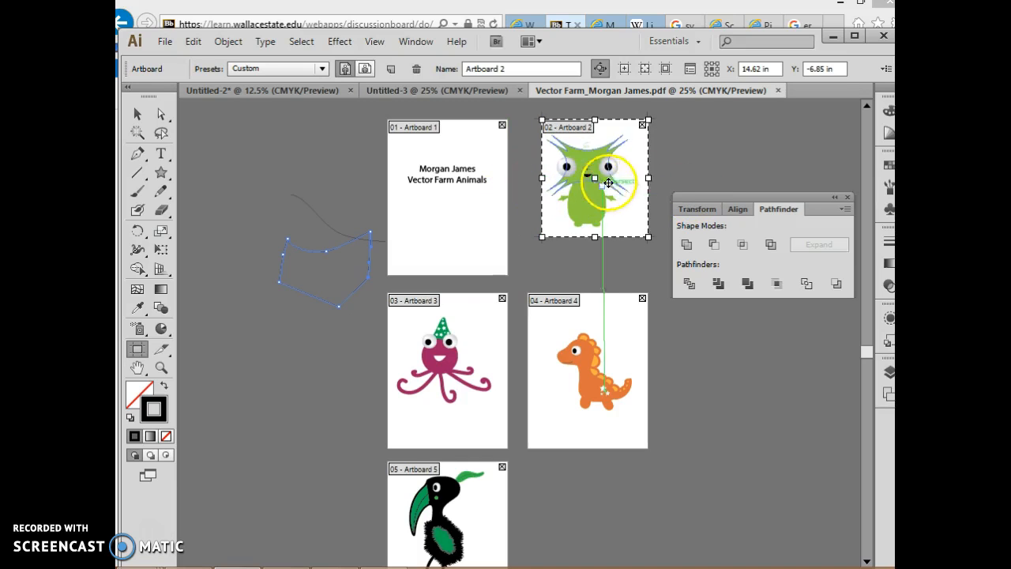
{"action": "left_click_drag", "start_coordinate": [647, 177], "coordinate": [633, 178]}
{"action": "left_click_drag", "start_coordinate": [586, 118], "coordinate": [587, 128]}
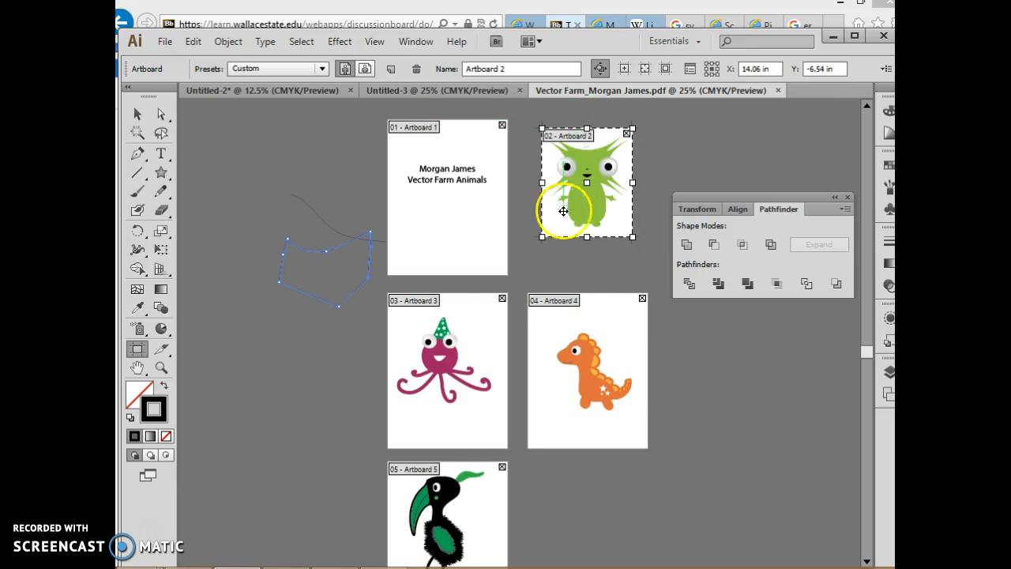
Shrink Artboard 4 on all four sides to fit closely around the orange dinosaur
{"action": "left_click", "coordinate": [593, 336]}
{"action": "left_click_drag", "start_coordinate": [586, 293], "coordinate": [586, 324]}
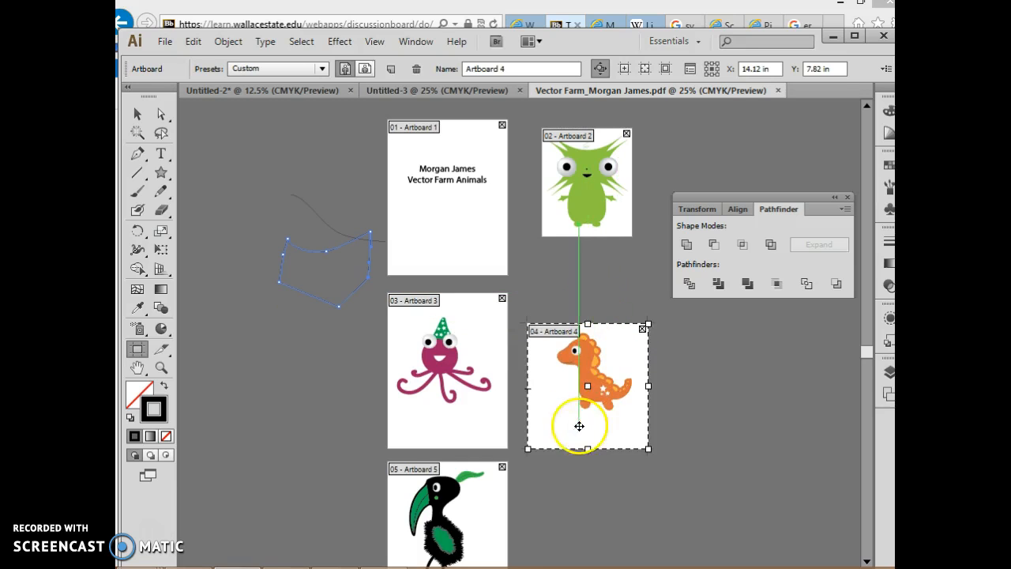
{"action": "left_click_drag", "start_coordinate": [588, 448], "coordinate": [587, 415]}
{"action": "left_click_drag", "start_coordinate": [529, 369], "coordinate": [553, 369]}
{"action": "left_click_drag", "start_coordinate": [649, 369], "coordinate": [636, 368]}
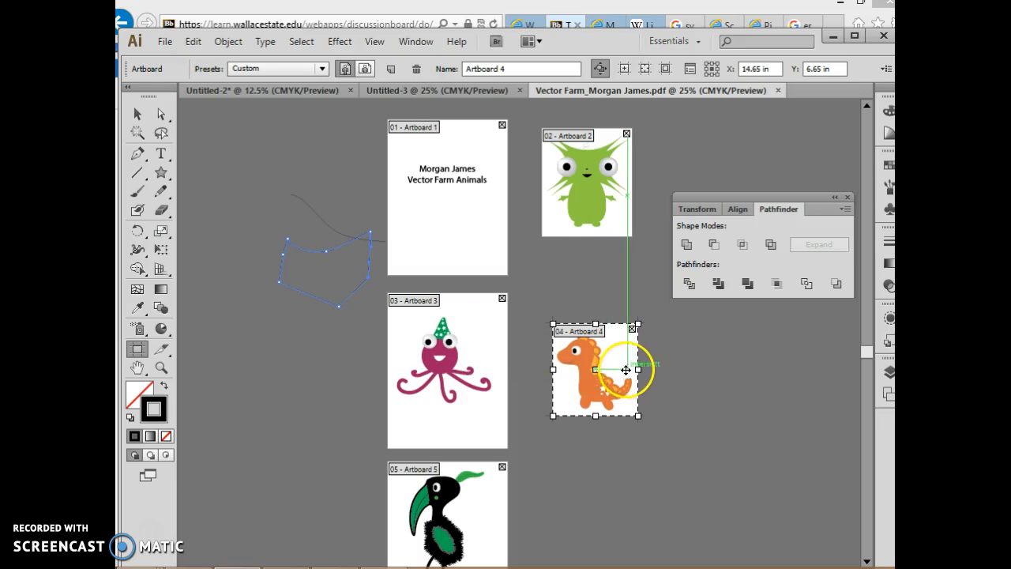
Shrink Artboard 3 on all four sides to fit closely around the octopus
{"action": "left_click", "coordinate": [480, 338]}
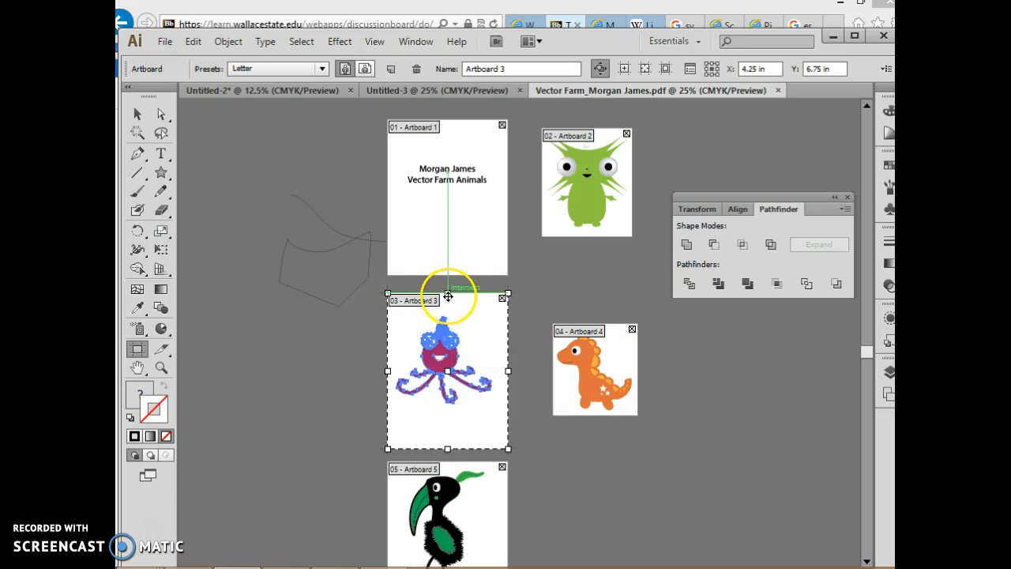
{"action": "left_click_drag", "start_coordinate": [447, 295], "coordinate": [453, 311]}
{"action": "left_click_drag", "start_coordinate": [448, 448], "coordinate": [457, 410]}
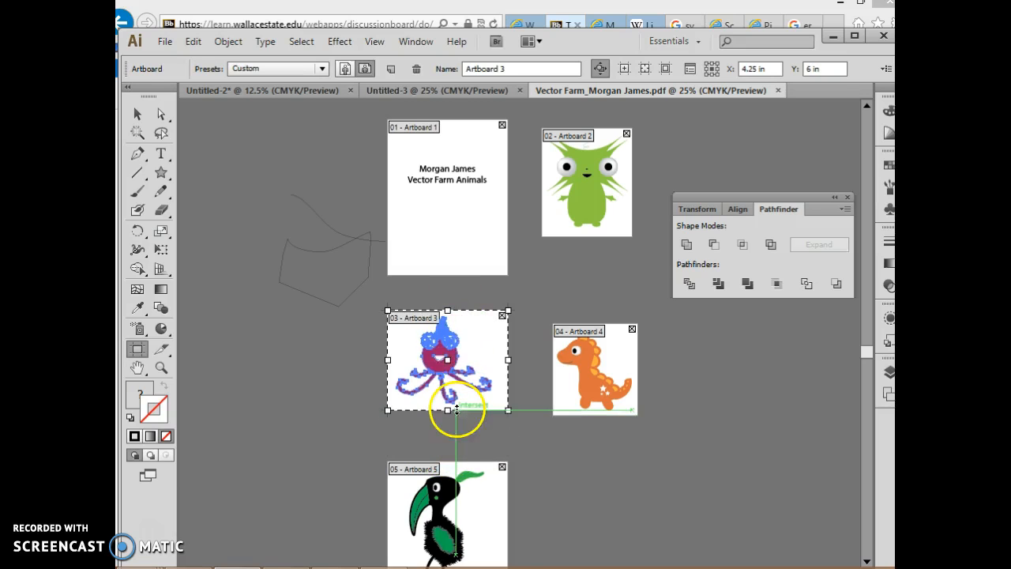
{"action": "left_click_drag", "start_coordinate": [508, 360], "coordinate": [497, 361]}
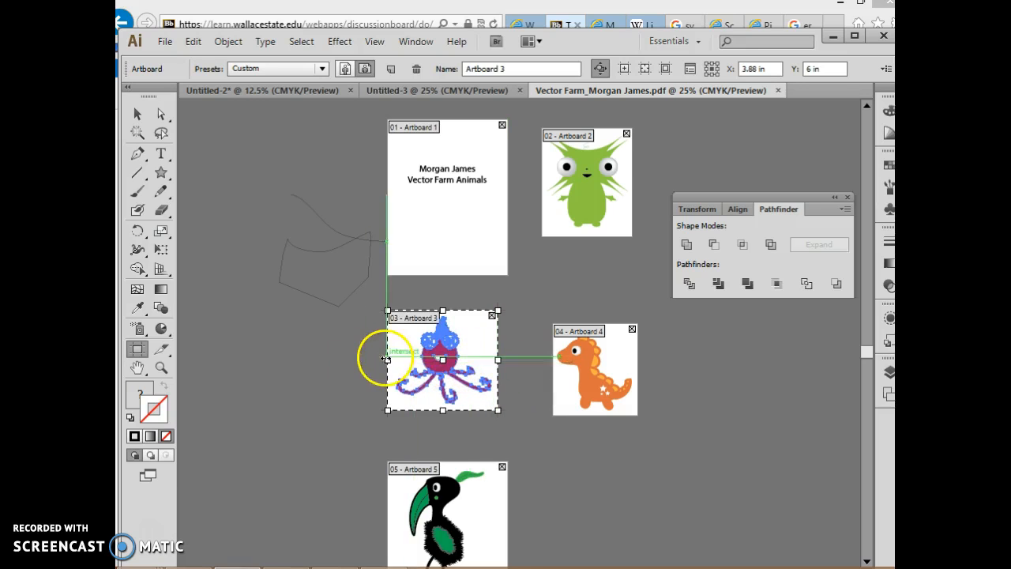
{"action": "left_click_drag", "start_coordinate": [389, 360], "coordinate": [392, 361]}
Trim the lower edge and both sides of Artboard 5 around the black bird, and leave artboard editing
{"action": "scroll", "coordinate": [387, 368], "scroll_direction": "down", "scroll_amount": 3}
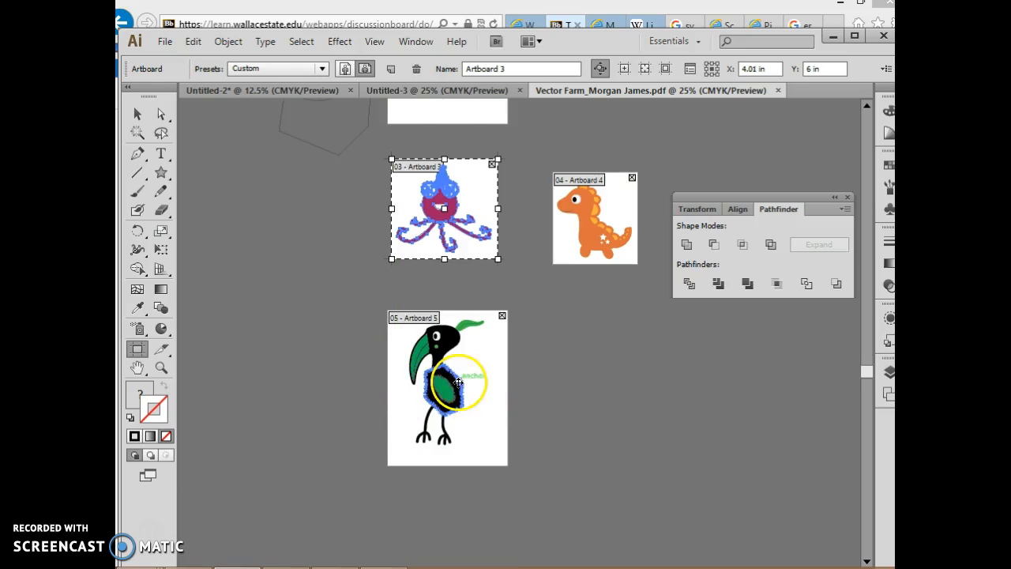
{"action": "left_click", "coordinate": [485, 356]}
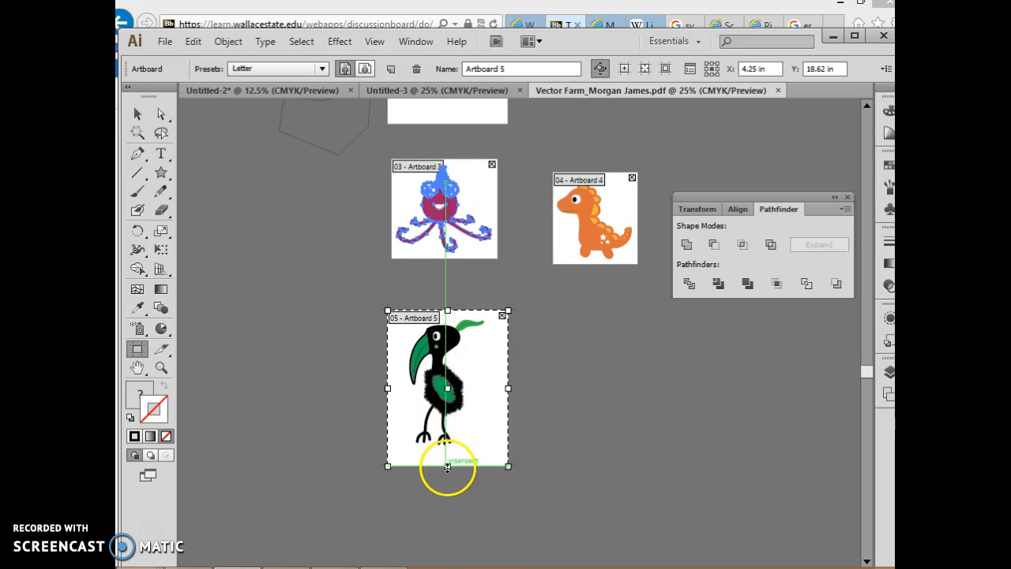
{"action": "left_click_drag", "start_coordinate": [446, 467], "coordinate": [447, 454]}
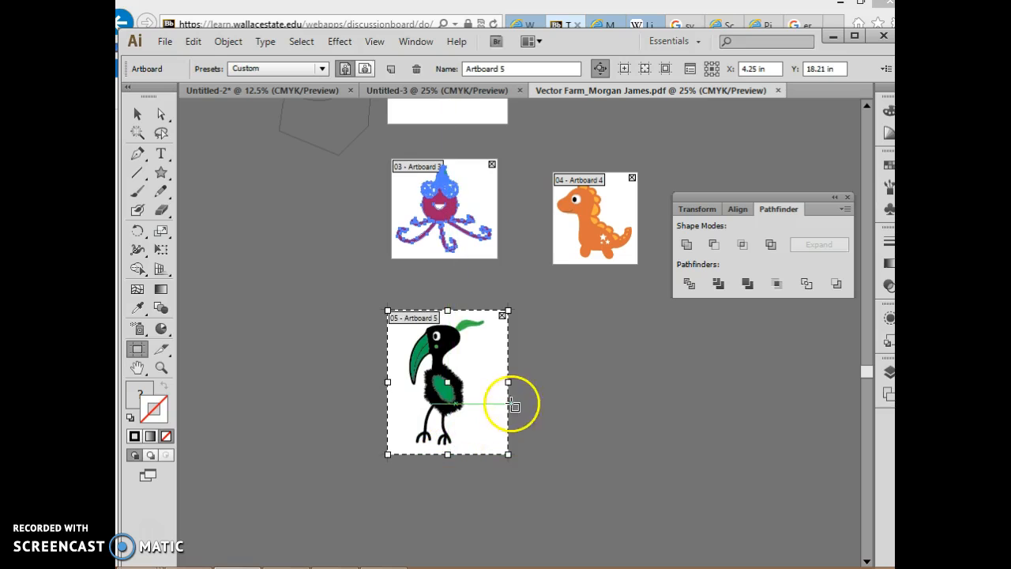
{"action": "left_click_drag", "start_coordinate": [509, 382], "coordinate": [491, 383]}
{"action": "left_click_drag", "start_coordinate": [386, 382], "coordinate": [399, 382]}
{"action": "scroll", "coordinate": [481, 360], "scroll_direction": "up", "scroll_amount": 3}
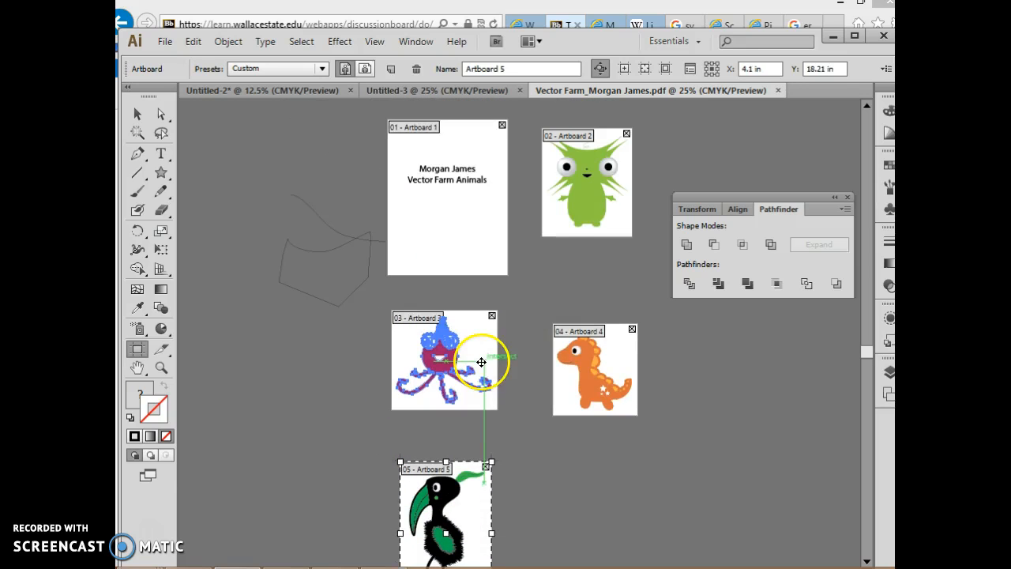
{"action": "left_click", "coordinate": [137, 115]}
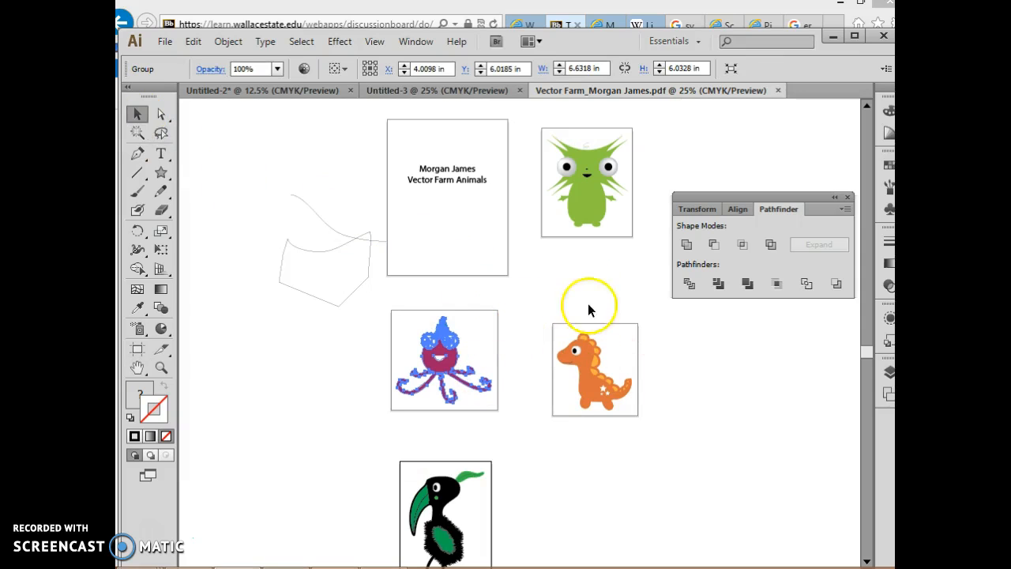
Select the octopus, open Save for Web to check which artboard it previews, and close the export window
{"action": "left_click", "coordinate": [462, 370]}
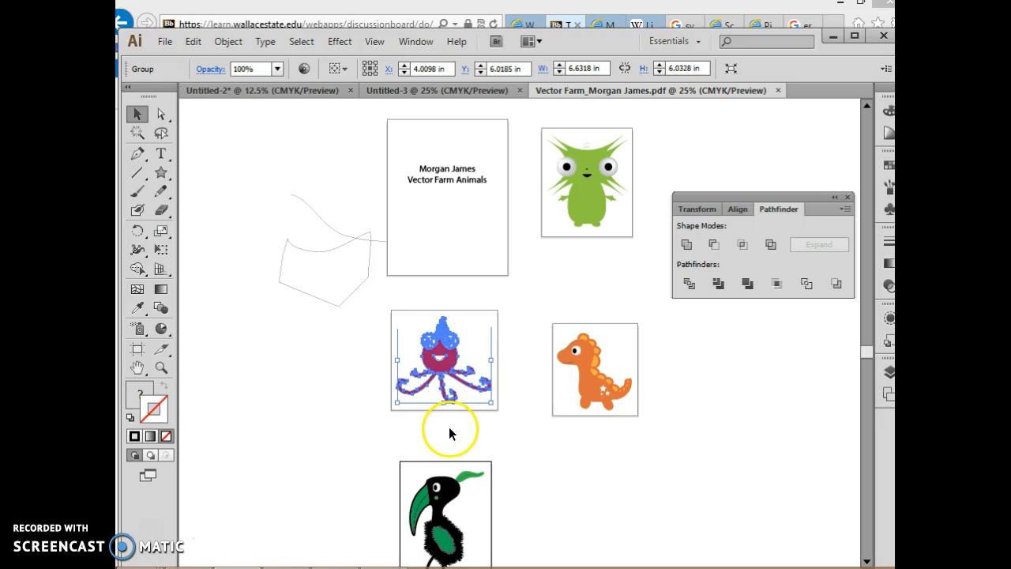
{"action": "left_click", "coordinate": [467, 340]}
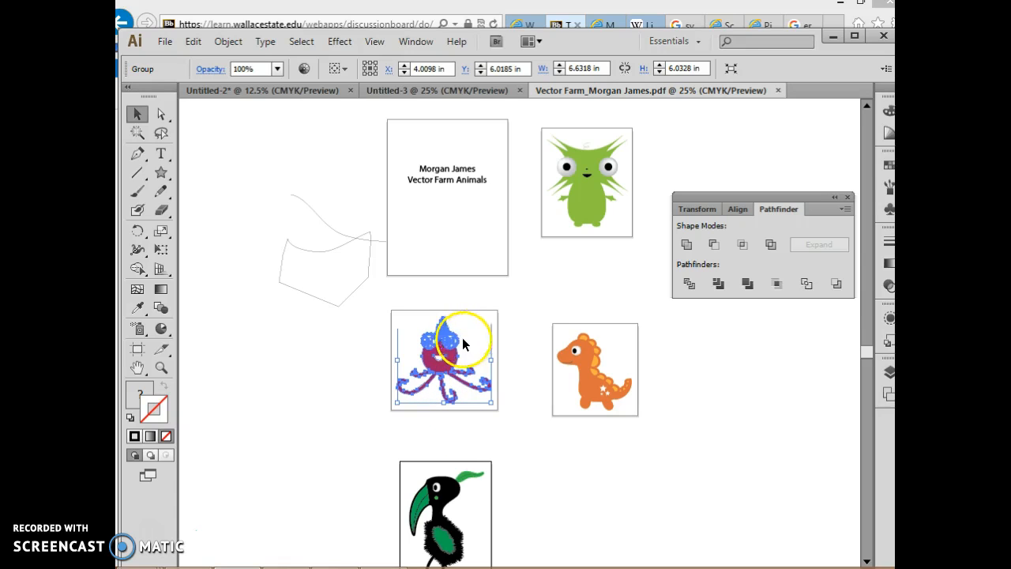
{"action": "left_click", "coordinate": [158, 44]}
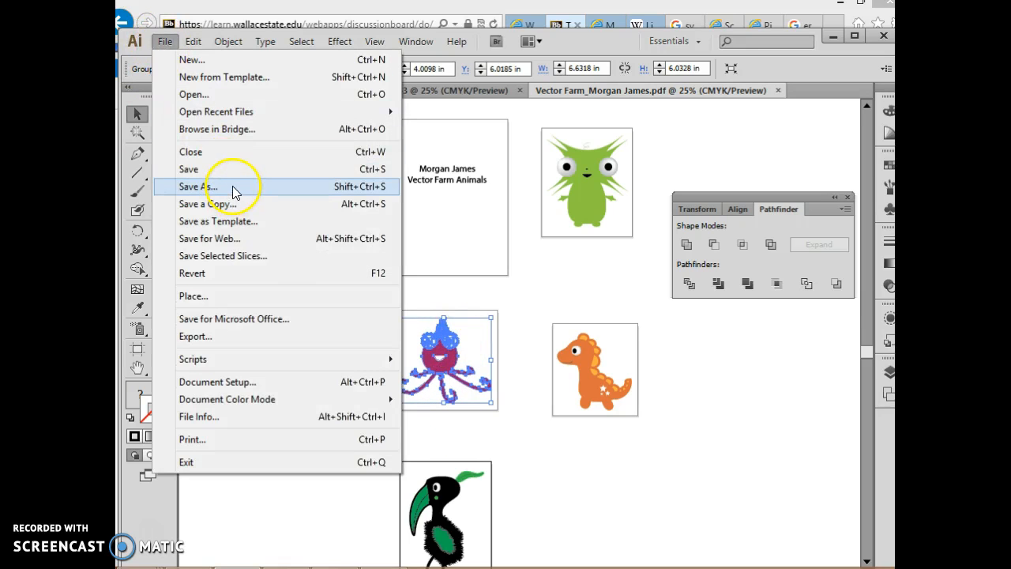
{"action": "left_click", "coordinate": [241, 242]}
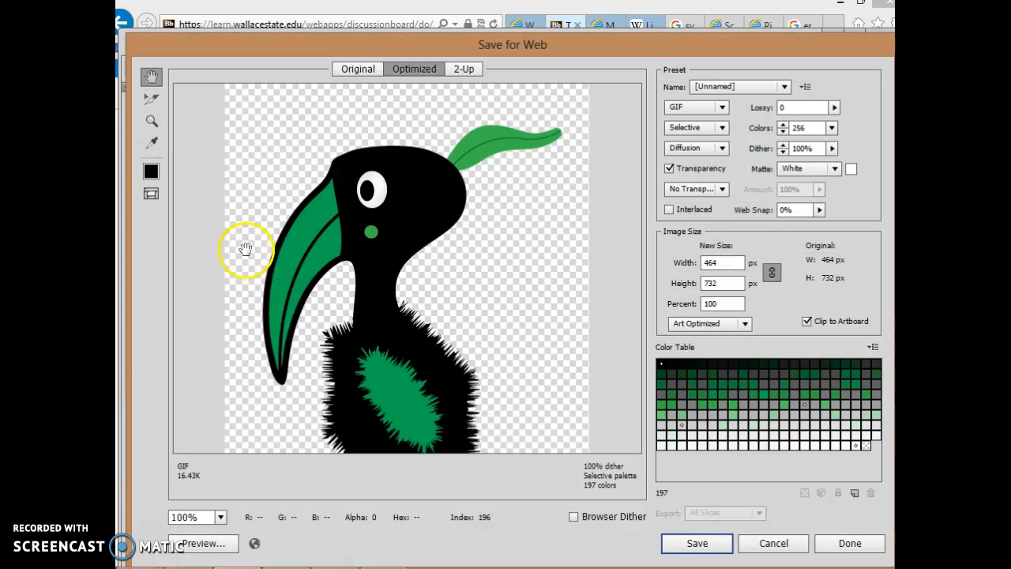
{"action": "left_click", "coordinate": [850, 549]}
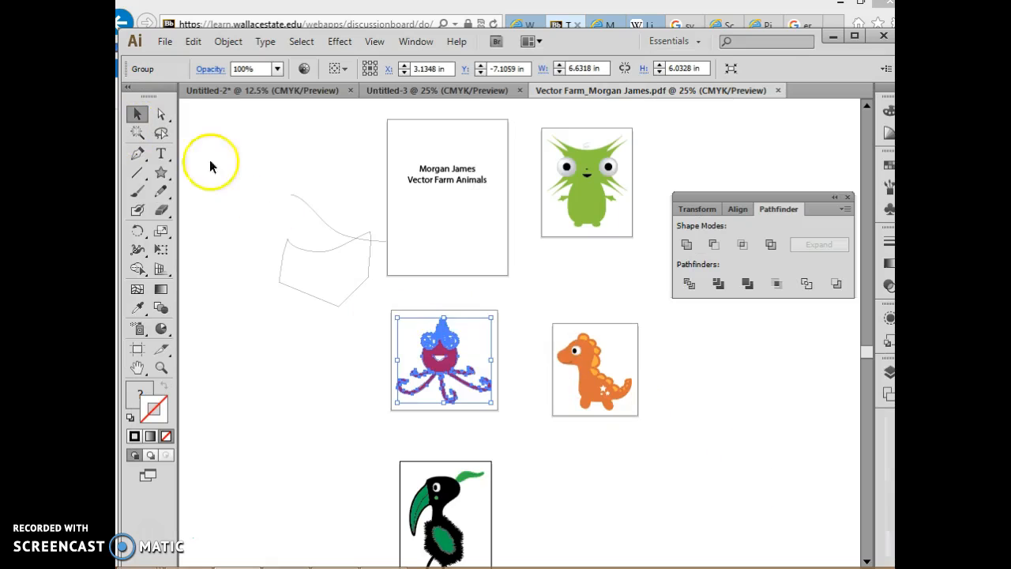
{"action": "left_click", "coordinate": [255, 187]}
{"action": "left_click", "coordinate": [455, 378]}
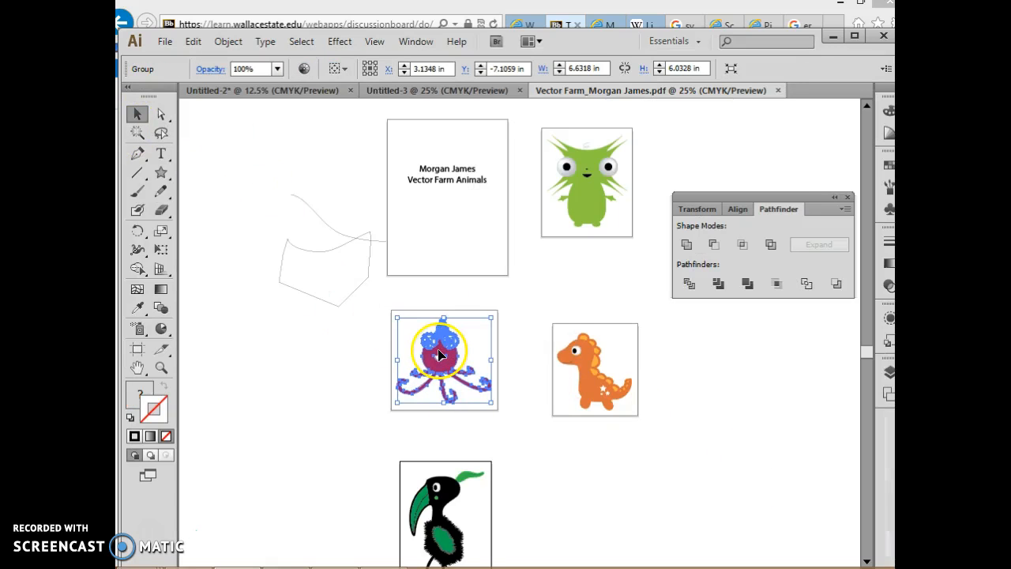
{"action": "left_click", "coordinate": [592, 189]}
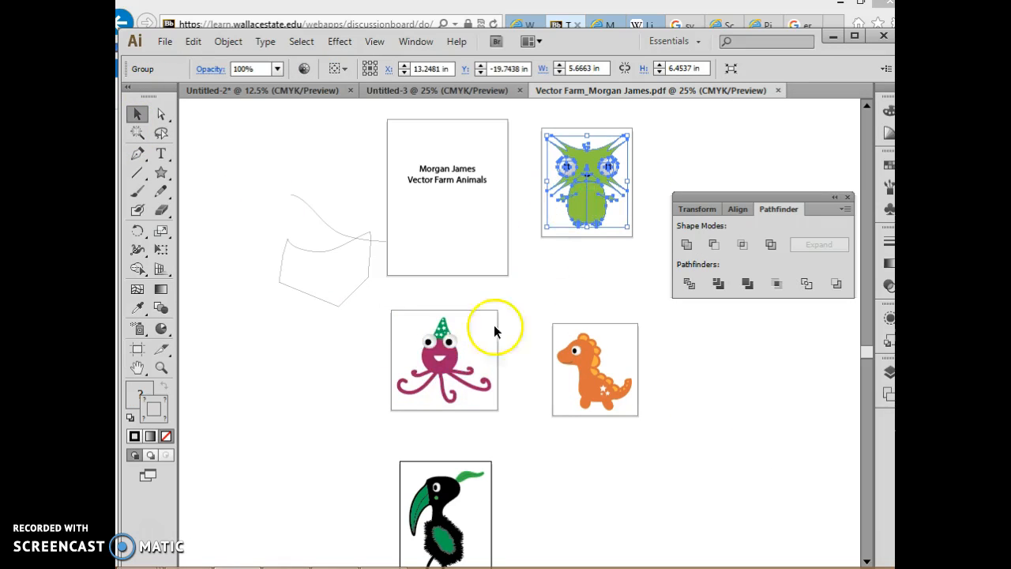
{"action": "left_click", "coordinate": [418, 361]}
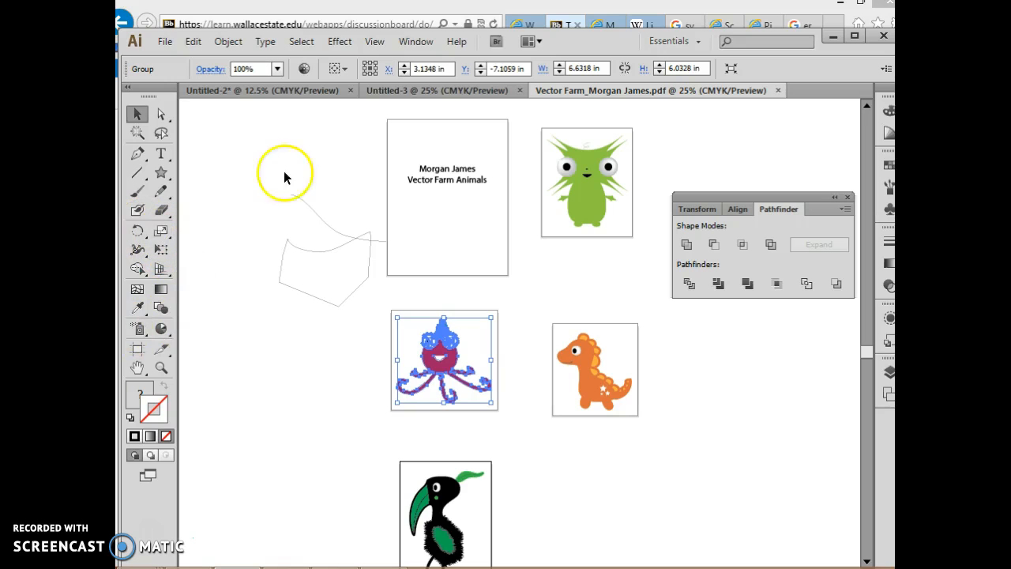
Make the octopus's Artboard 3 the active artboard with the Artboard tool, and open it in Save for Web
{"action": "scroll", "coordinate": [311, 254], "scroll_direction": "down", "scroll_amount": 2}
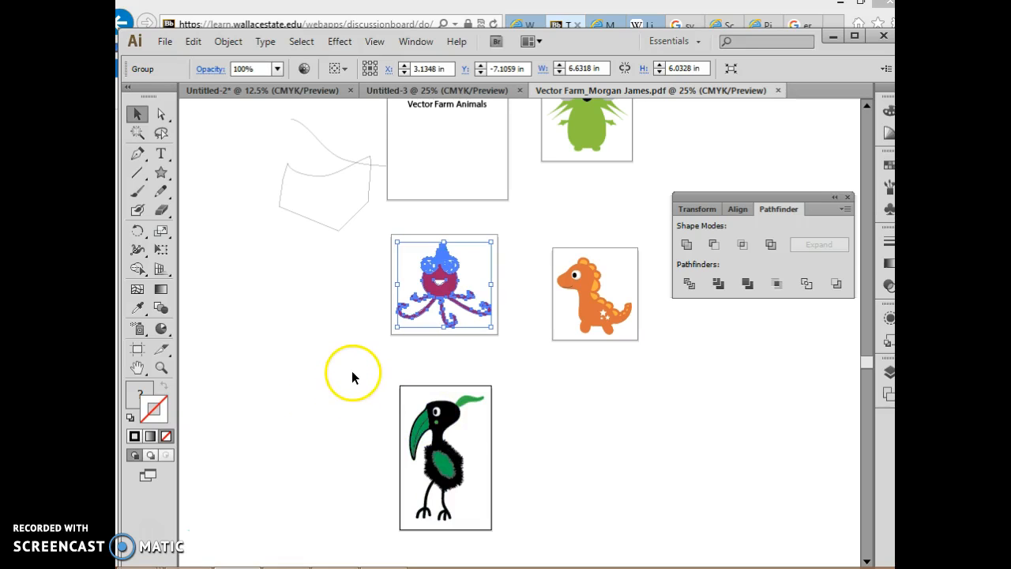
{"action": "left_click", "coordinate": [137, 350]}
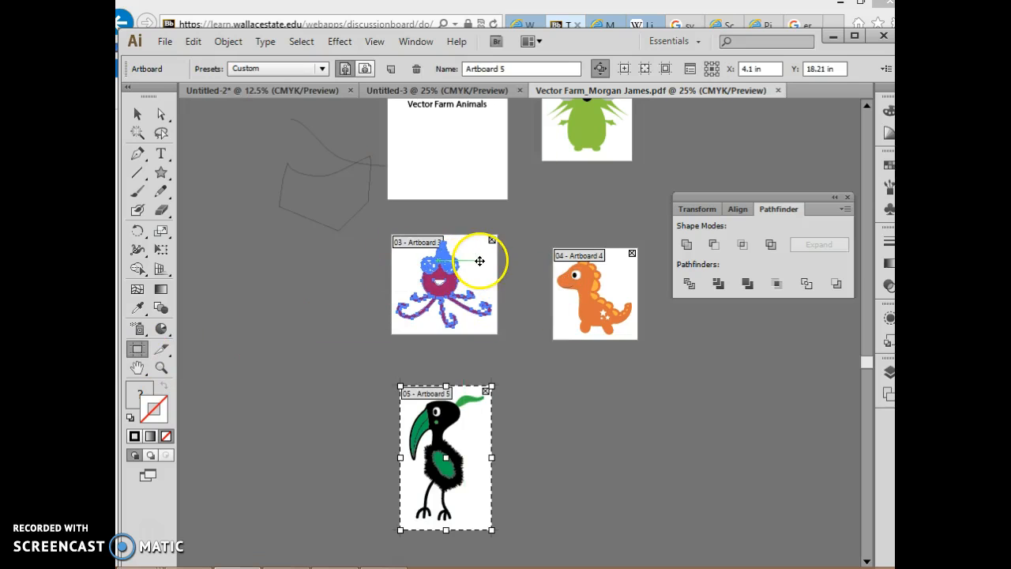
{"action": "left_click", "coordinate": [479, 261]}
{"action": "left_click", "coordinate": [136, 115]}
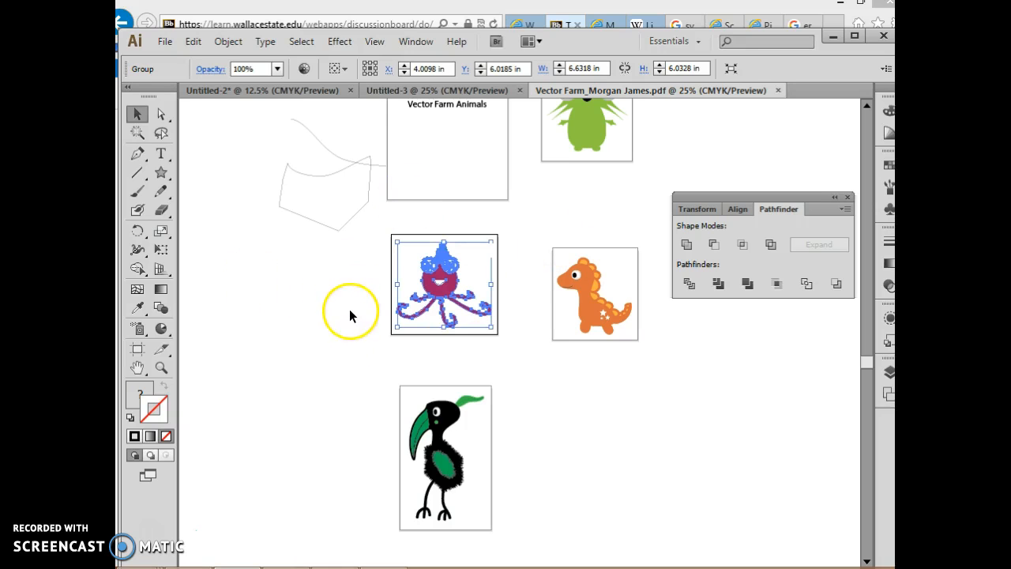
{"action": "left_click", "coordinate": [164, 44]}
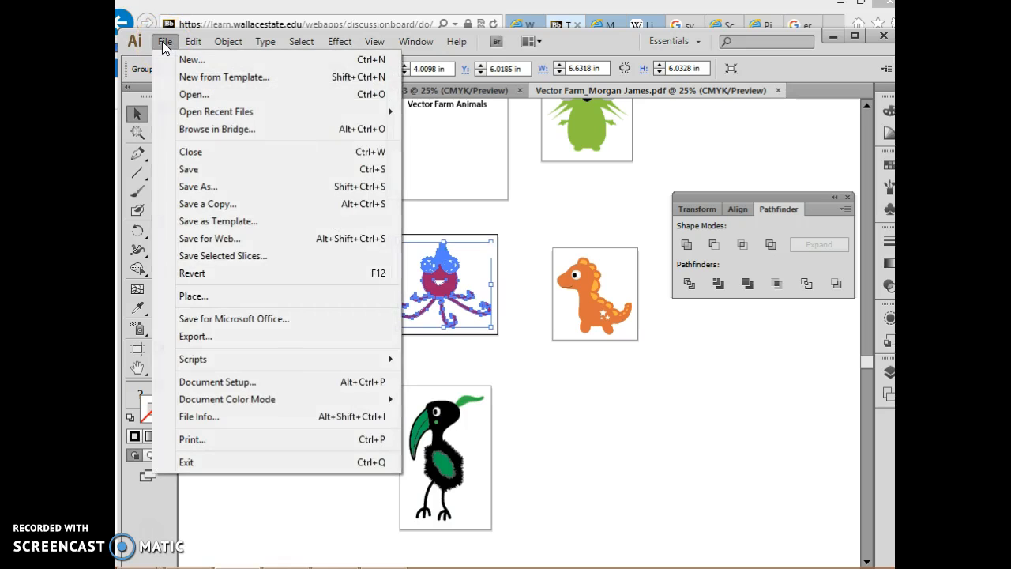
{"action": "left_click", "coordinate": [210, 238]}
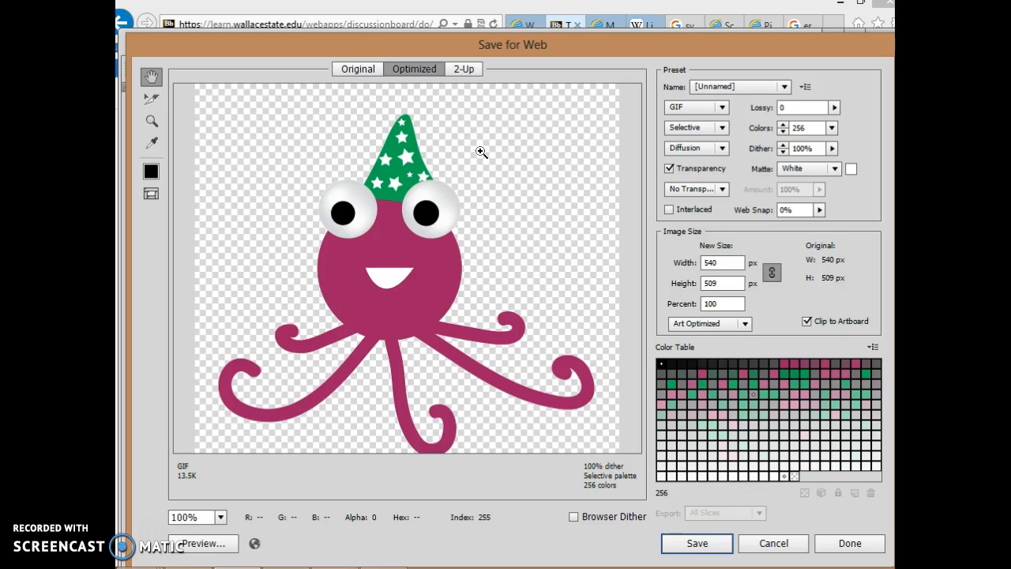
Examine the octopus export preview at several zoom levels, and fit the whole image in the preview
{"action": "key", "text": "ctrl+minus"}
{"action": "key", "text": "ctrl+minus"}
{"action": "key", "text": "ctrl+minus"}
{"action": "key", "text": "ctrl+plus"}
{"action": "key", "text": "ctrl+plus"}
{"action": "key", "text": "ctrl+plus"}
{"action": "key", "text": "ctrl+plus"}
{"action": "key", "text": "ctrl+minus"}
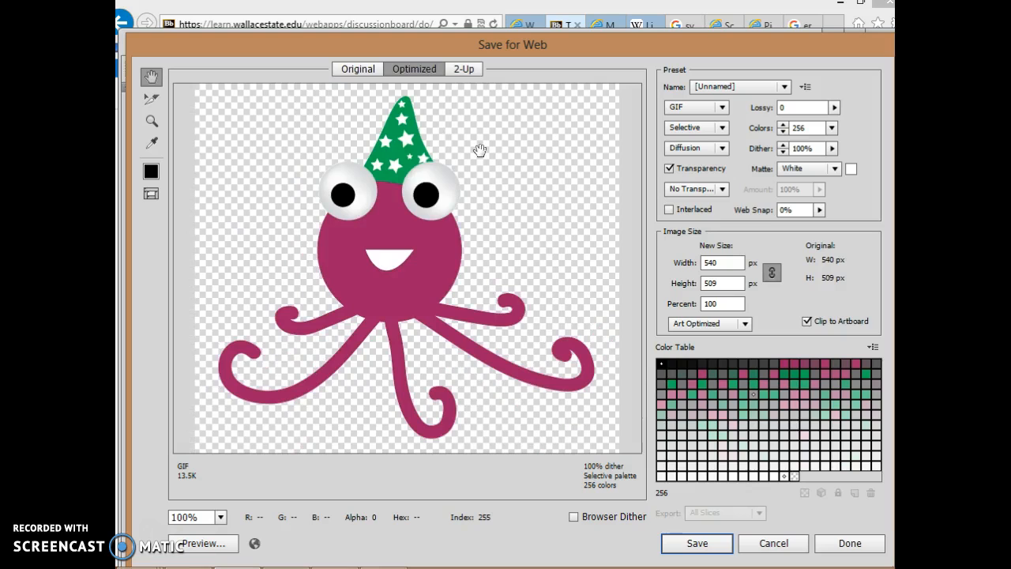
{"action": "key", "text": "ctrl+0"}
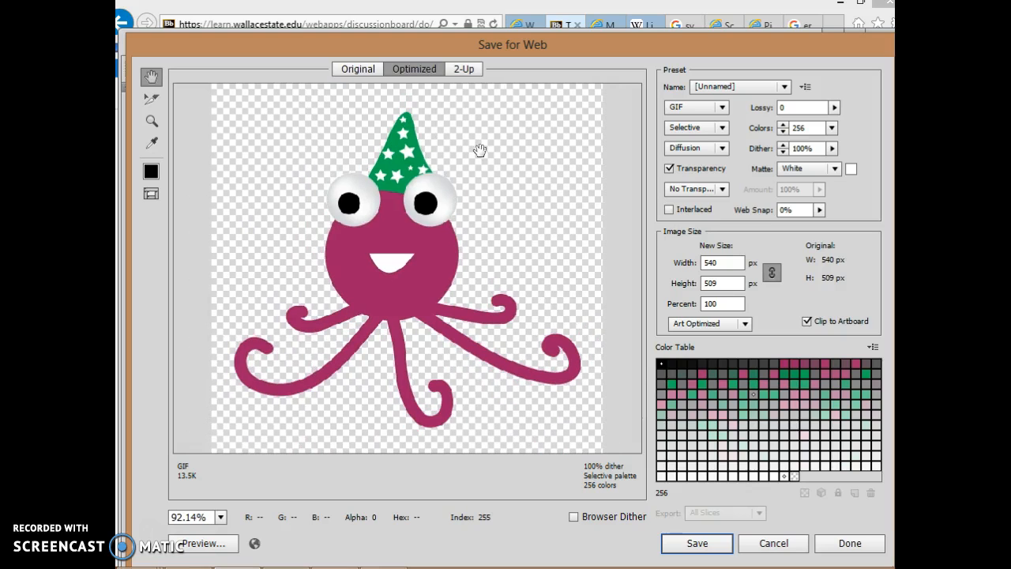
Set the octopus's export format to PNG-24 and check the image size settings
{"action": "left_click", "coordinate": [721, 107]}
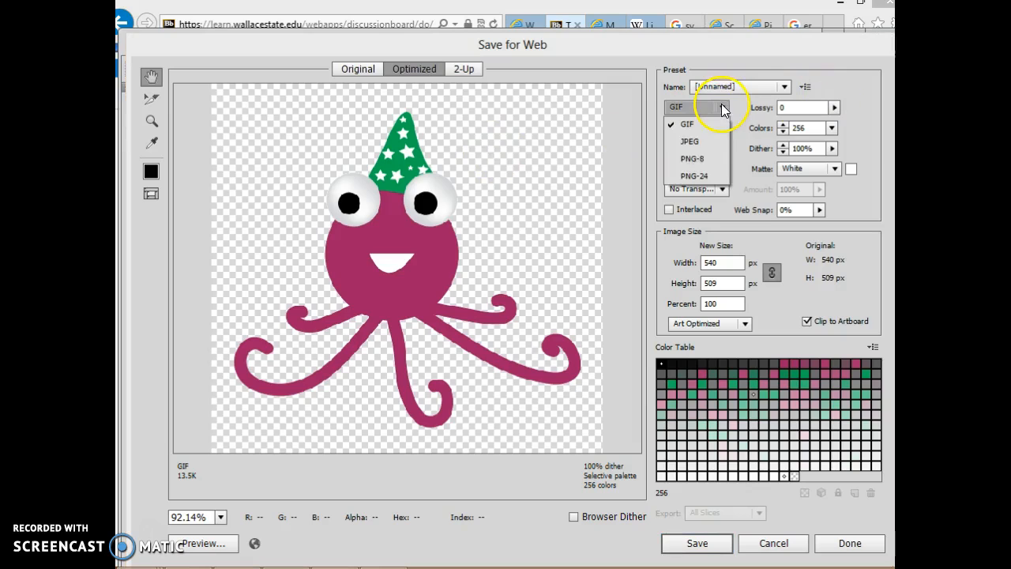
{"action": "left_click", "coordinate": [704, 175]}
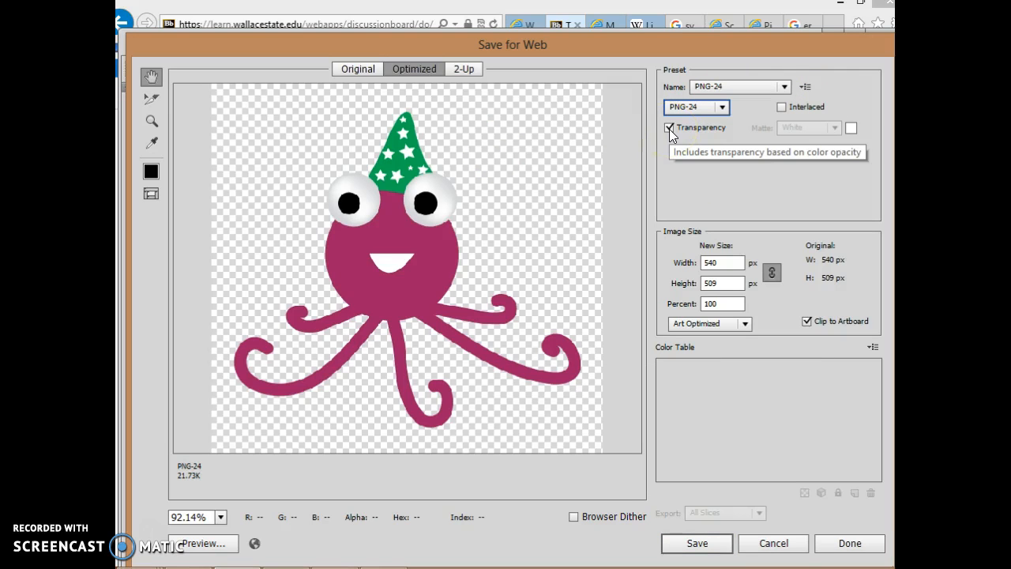
{"action": "left_click", "coordinate": [720, 264]}
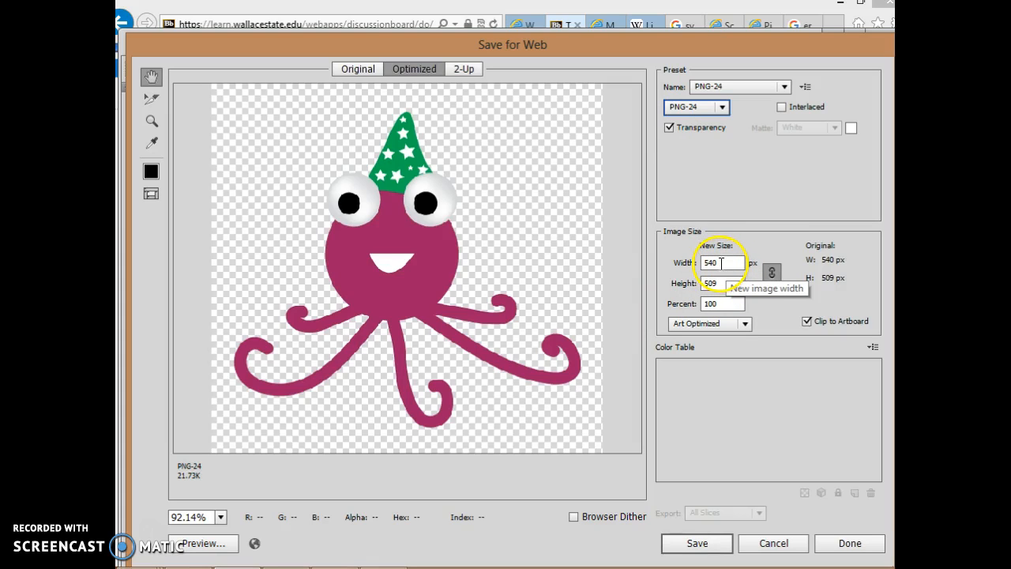
{"action": "left_click", "coordinate": [720, 285]}
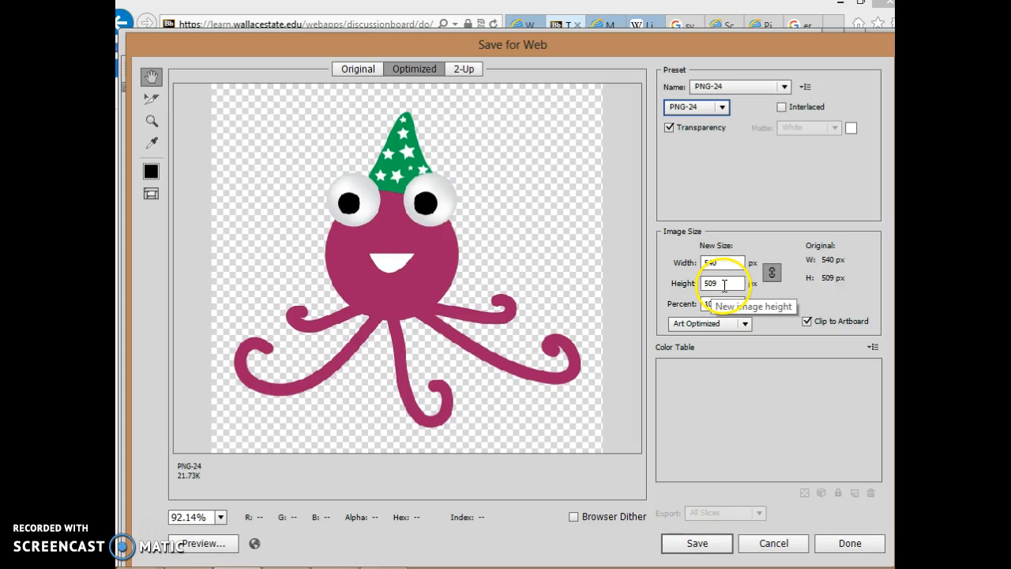
Magnify the octopus preview to 200% to examine its quality at the original export size
{"action": "left_click", "coordinate": [398, 290]}
{"action": "left_click", "coordinate": [398, 289]}
{"action": "left_click", "coordinate": [399, 289], "text": "alt"}
{"action": "left_click", "coordinate": [401, 289]}
{"action": "left_click", "coordinate": [401, 289], "text": "alt"}
{"action": "left_click", "coordinate": [400, 289]}
{"action": "left_click", "coordinate": [401, 289], "text": "alt"}
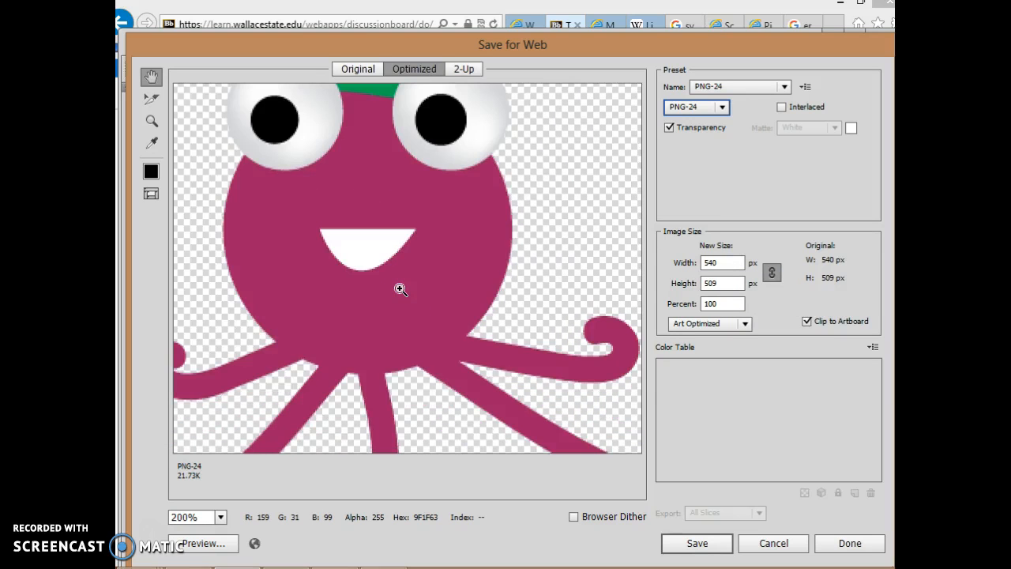
Set the export width to 1540 px, keeping width and height linked to retain the original proportions
{"action": "left_click", "coordinate": [704, 265]}
{"action": "left_click", "coordinate": [705, 264]}
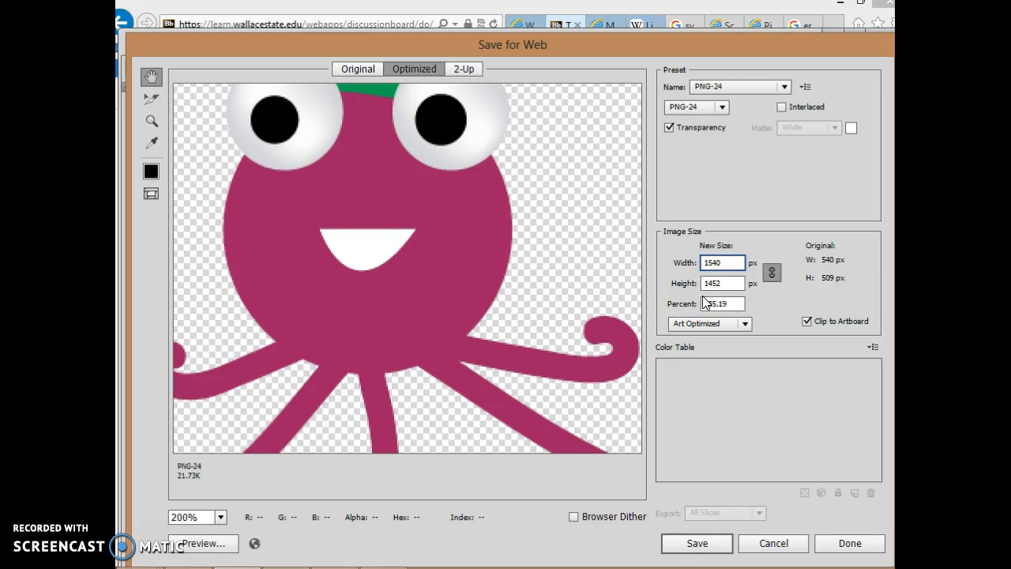
{"action": "left_click", "coordinate": [772, 275]}
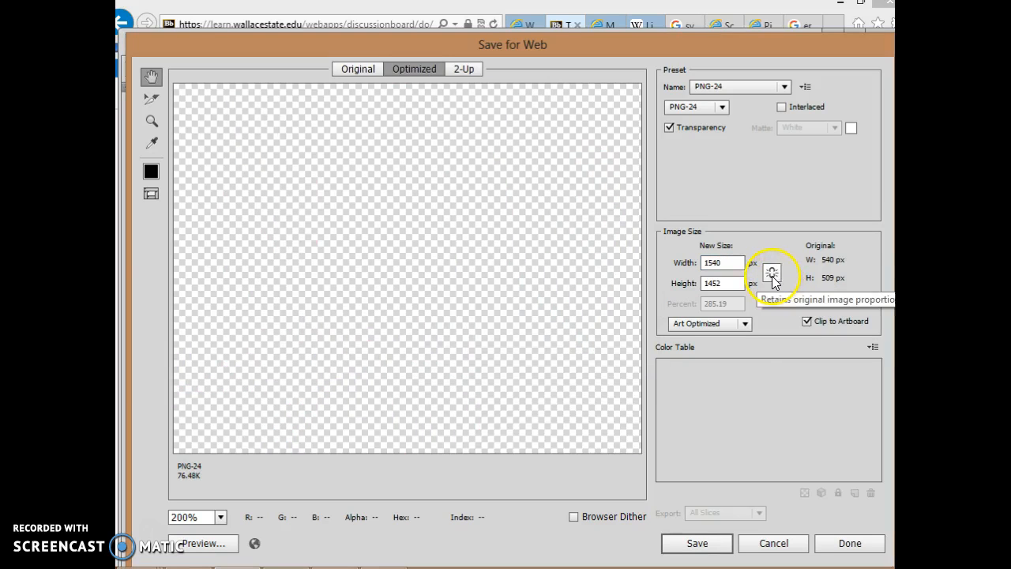
{"action": "left_click", "coordinate": [772, 274]}
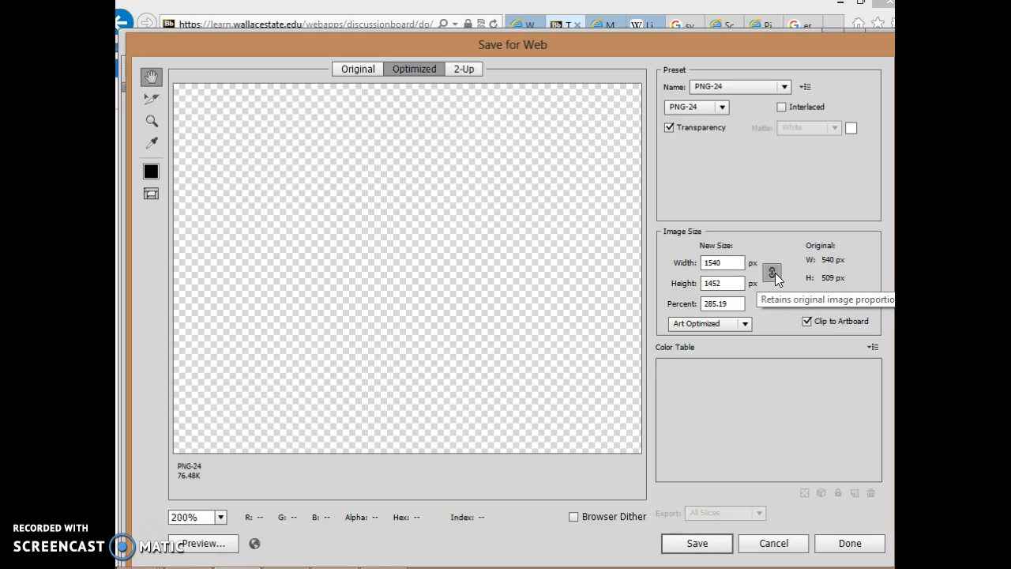
Fit the enlarged octopus image in the preview and examine its edge quality at zoom levels up to 200%
{"action": "key", "text": "ctrl+0"}
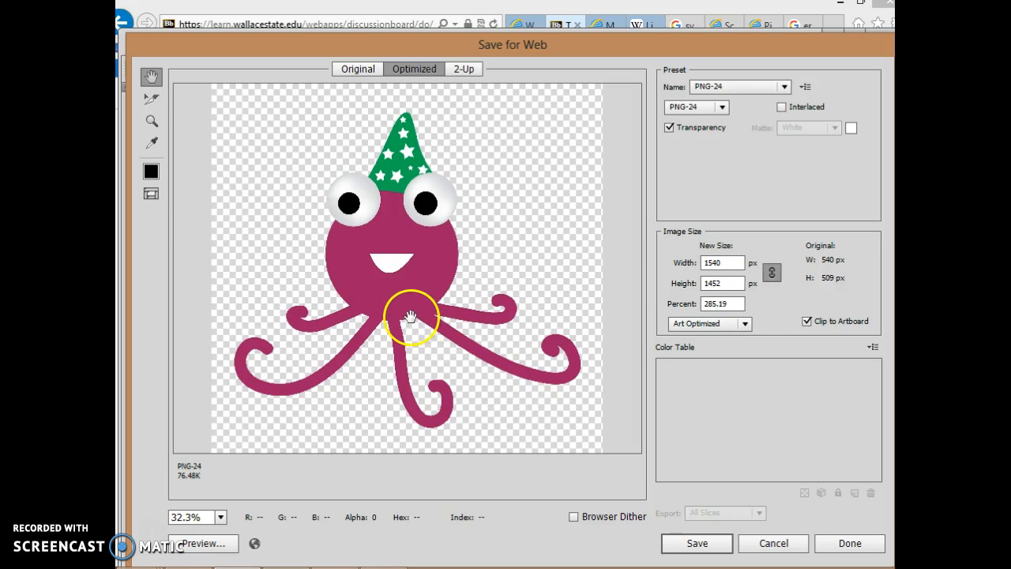
{"action": "key", "text": "ctrl+plus"}
{"action": "key", "text": "ctrl+plus"}
{"action": "key", "text": "ctrl+plus"}
{"action": "key", "text": "ctrl+plus"}
{"action": "key", "text": "ctrl+plus"}
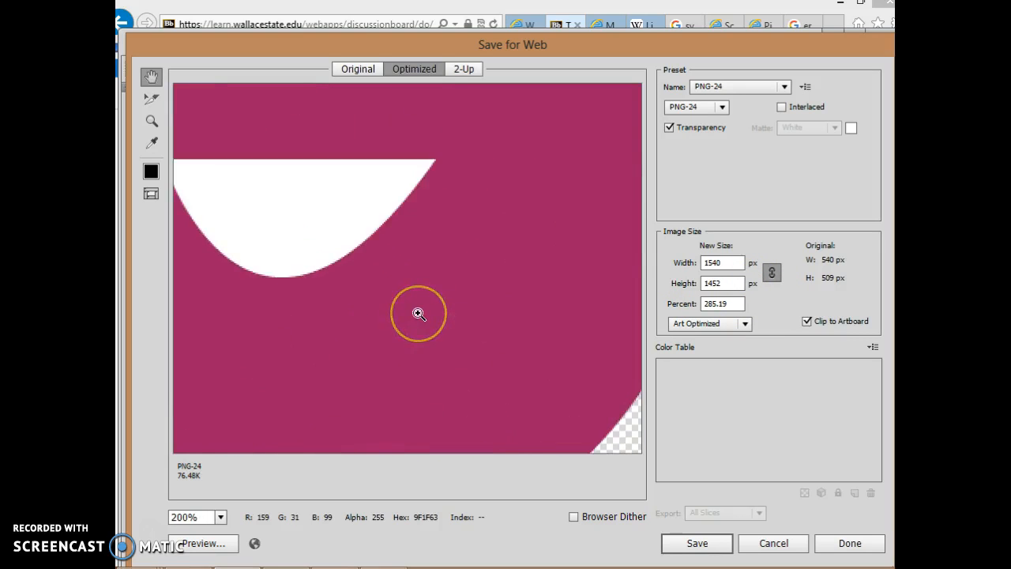
{"action": "key", "text": "ctrl+minus"}
{"action": "key", "text": "ctrl+plus"}
{"action": "key", "text": "ctrl+minus"}
{"action": "key", "text": "ctrl+minus"}
{"action": "key", "text": "ctrl+minus"}
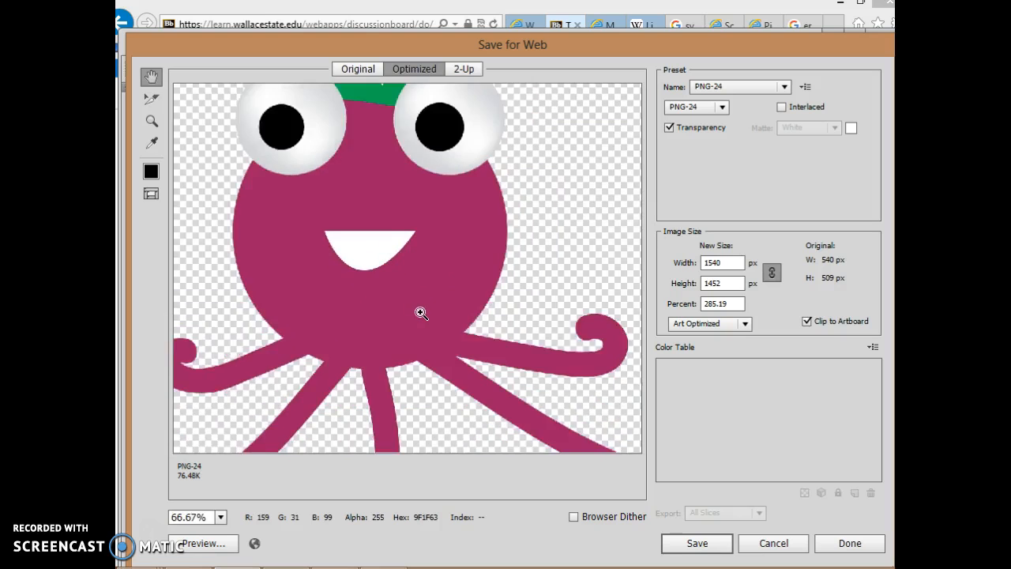
{"action": "key", "text": "ctrl+plus"}
{"action": "key", "text": "ctrl+plus"}
{"action": "key", "text": "ctrl+minus"}
{"action": "key", "text": "ctrl+minus"}
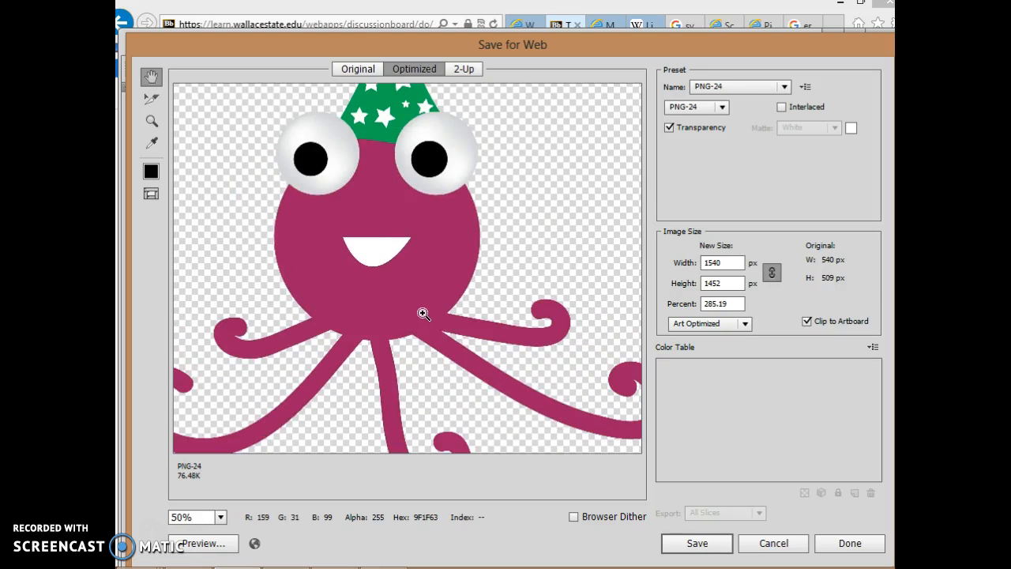
{"action": "key", "text": "ctrl+minus"}
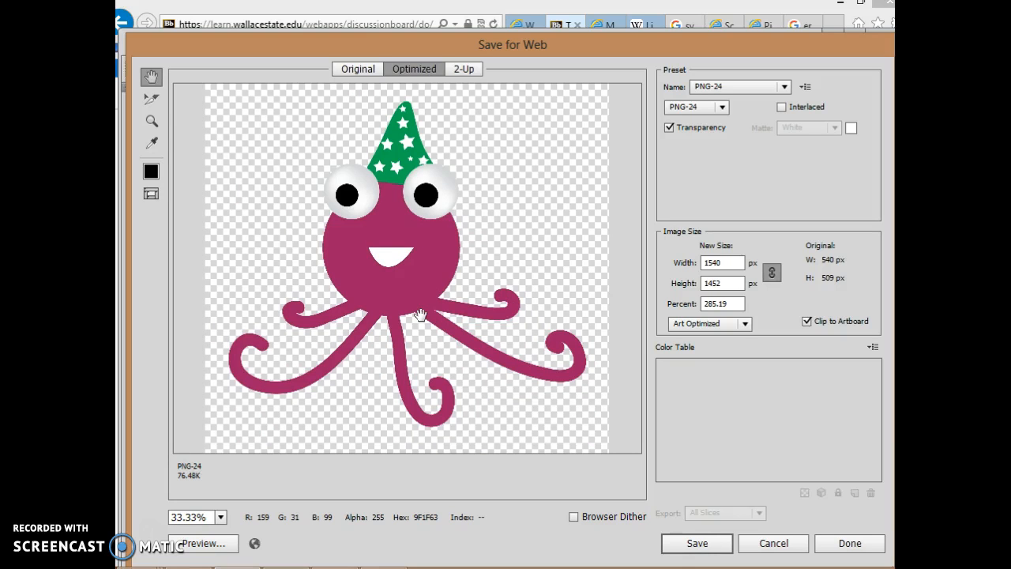
{"action": "key", "text": "ctrl+plus"}
{"action": "key", "text": "ctrl+plus"}
{"action": "key", "text": "ctrl+plus"}
{"action": "key", "text": "ctrl+plus"}
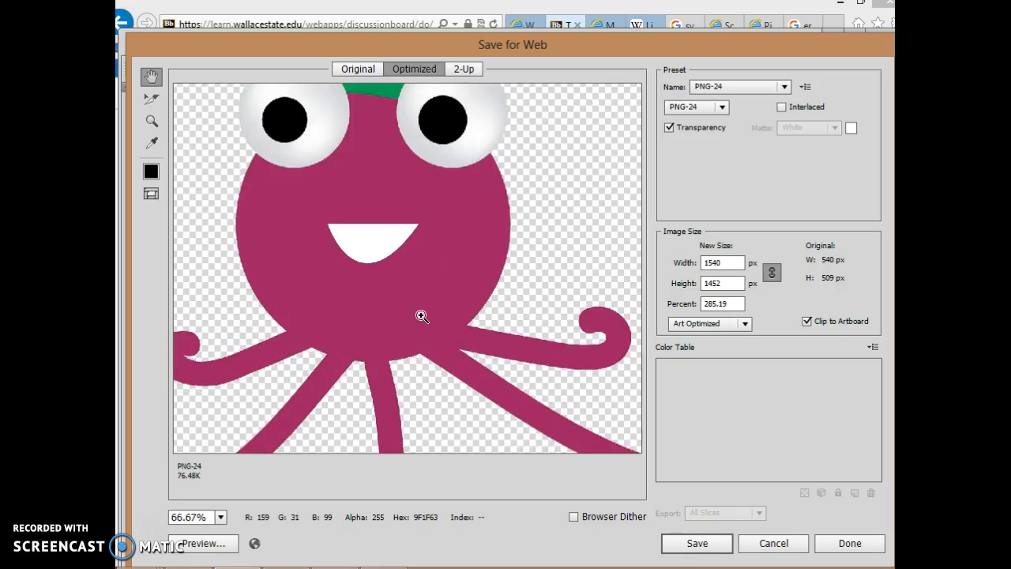
{"action": "key", "text": "ctrl+minus"}
{"action": "key", "text": "ctrl+minus"}
{"action": "key", "text": "ctrl+minus"}
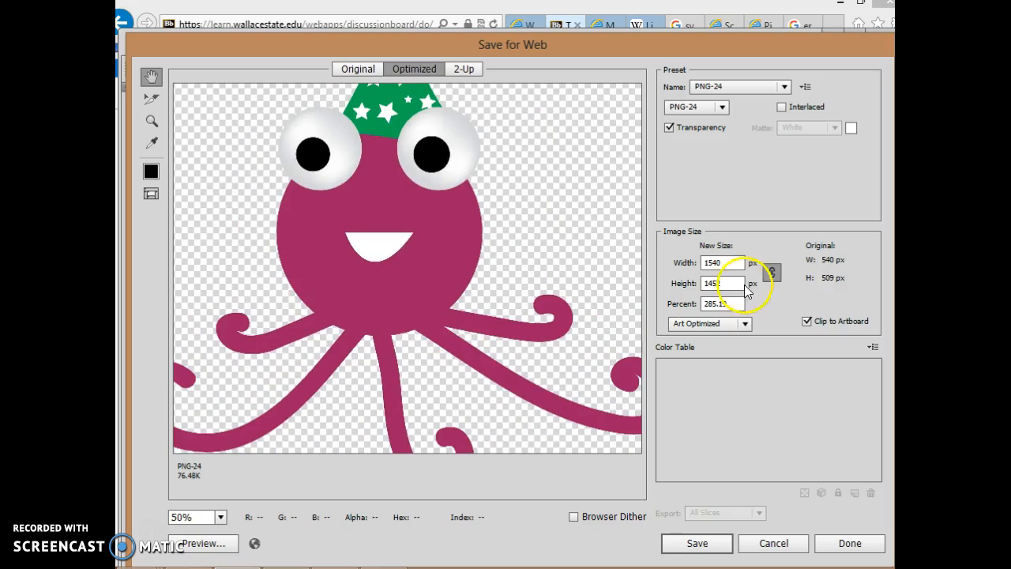
Save the octopus's optimized PNG-24 to the Desktop as Images Only, keeping the suggested file name
{"action": "left_click", "coordinate": [712, 262]}
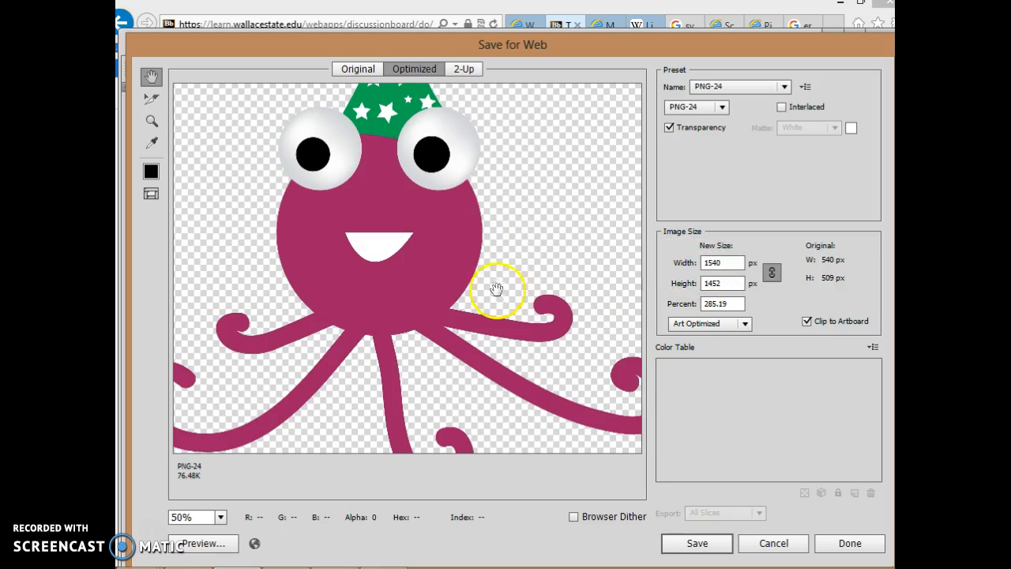
{"action": "left_click", "coordinate": [701, 546]}
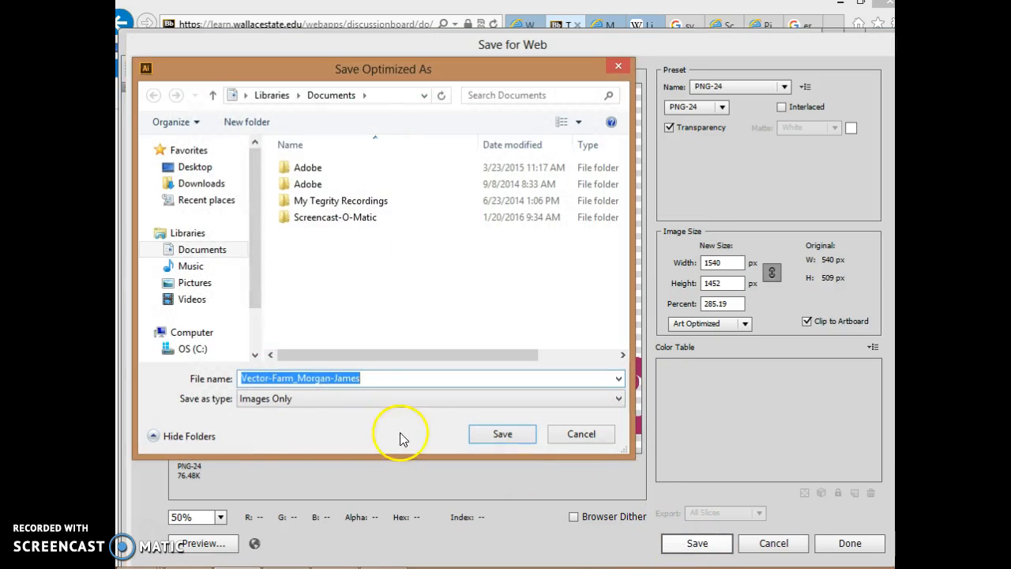
{"action": "left_click", "coordinate": [172, 167]}
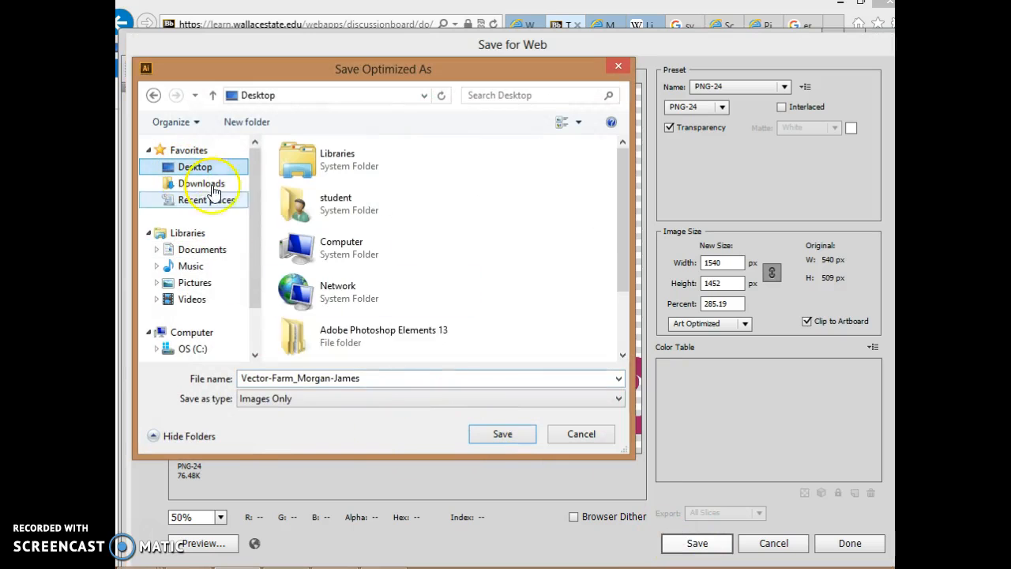
{"action": "left_click", "coordinate": [501, 436]}
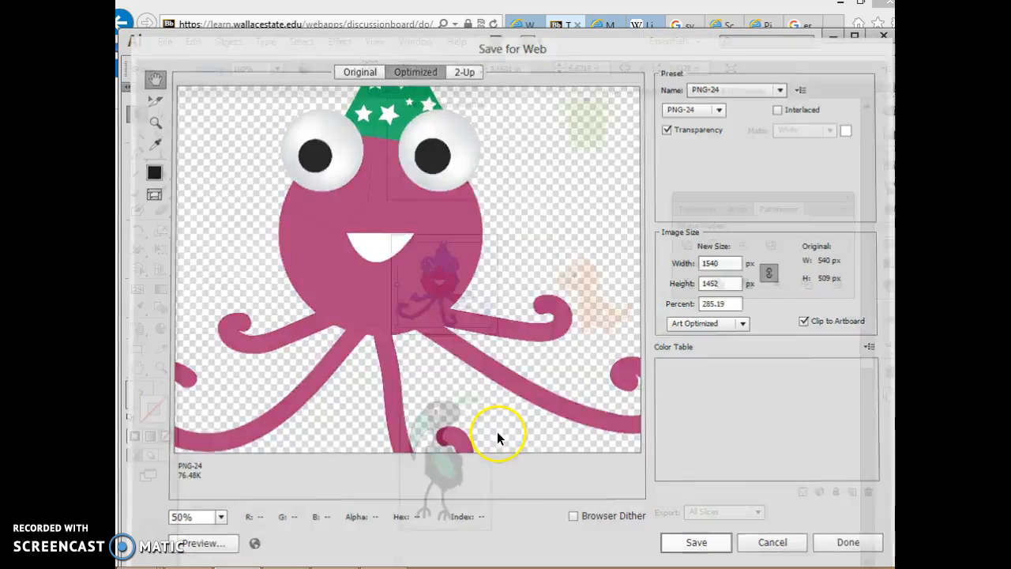
Activate the black-and-green bird's artboard and start a Save for Web export of it
{"action": "left_click", "coordinate": [136, 355]}
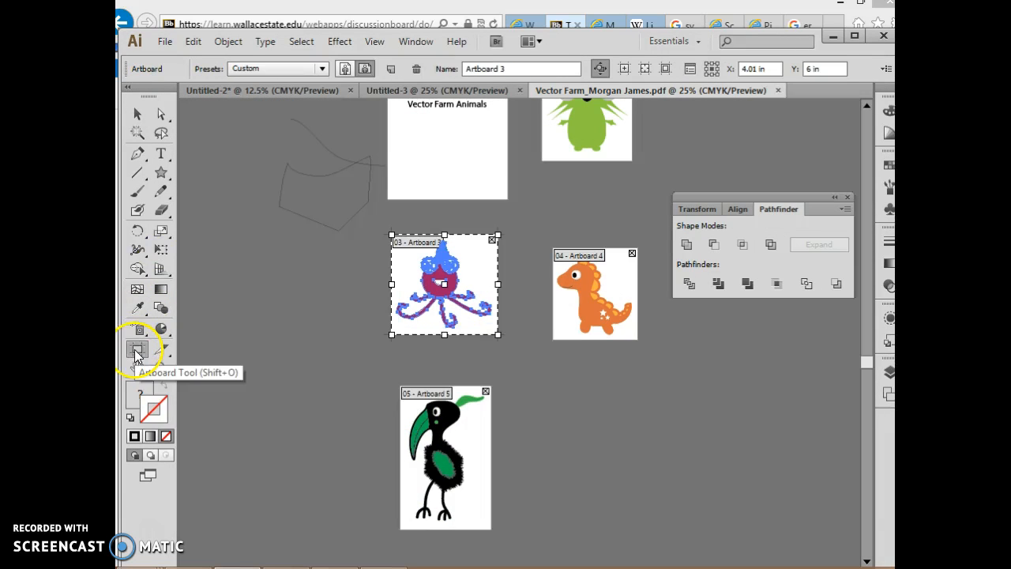
{"action": "left_click", "coordinate": [480, 437]}
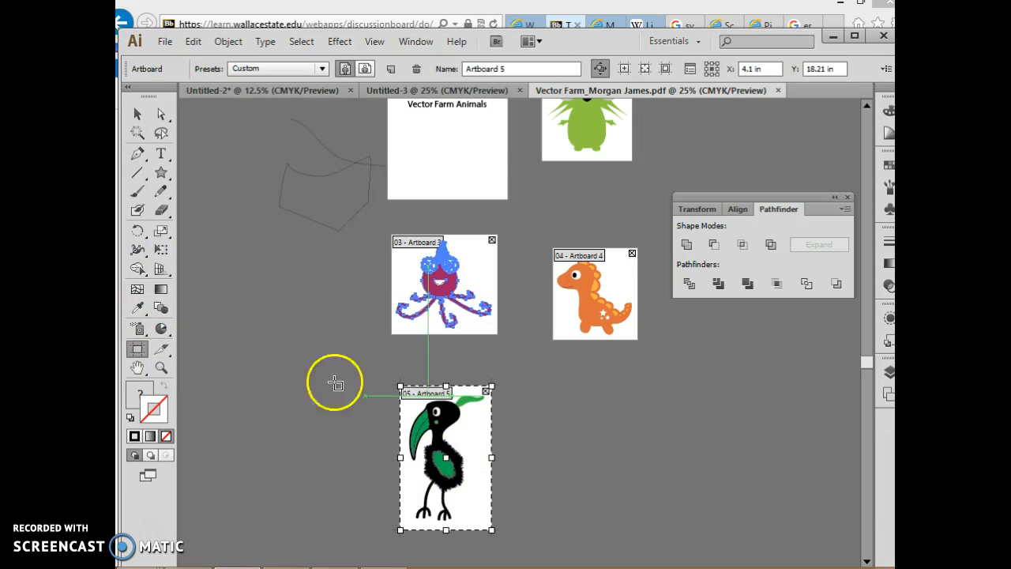
{"action": "left_click", "coordinate": [164, 43]}
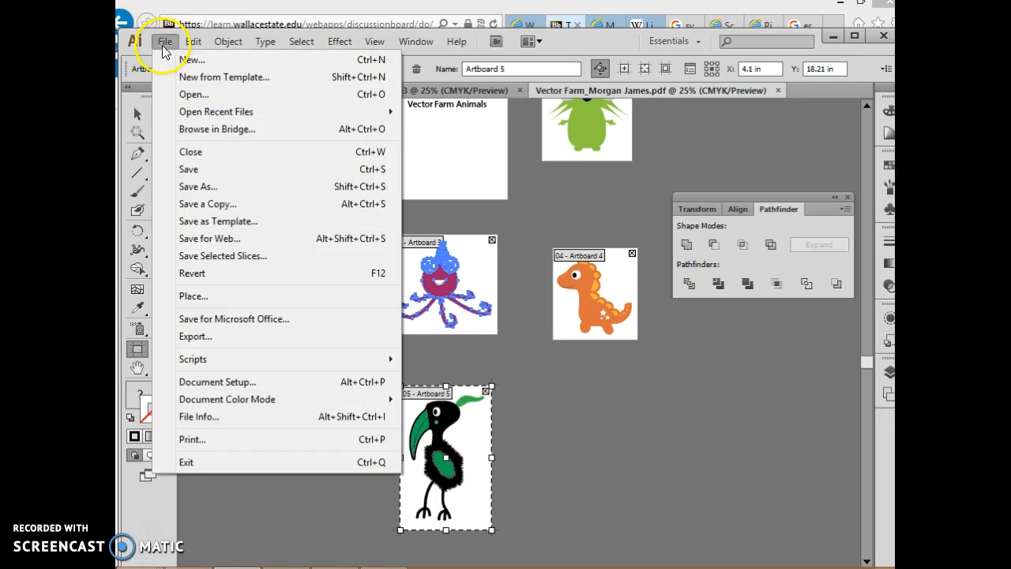
{"action": "left_click", "coordinate": [247, 239]}
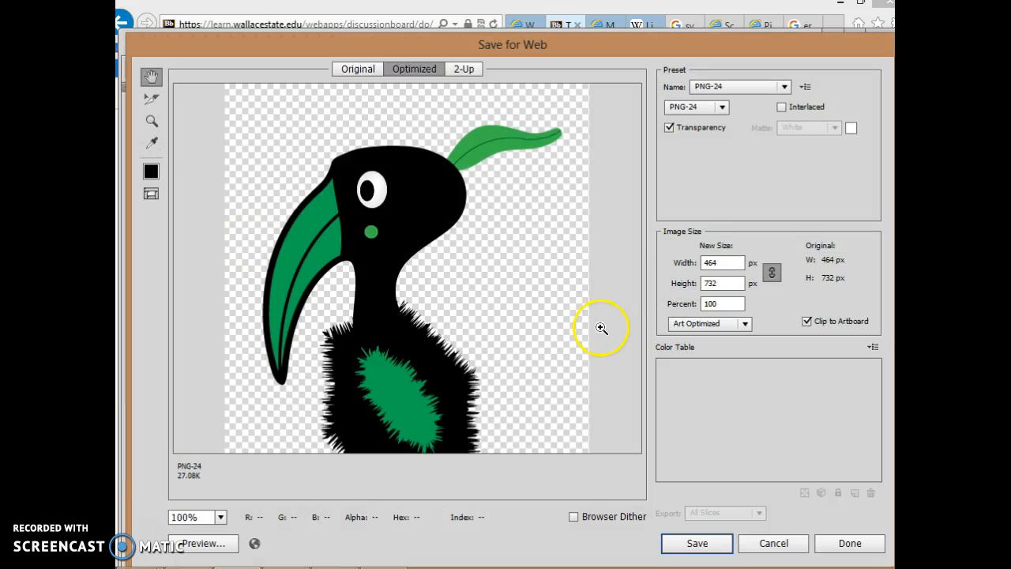
Fit the whole bird in the preview and set the export width to 1464 px, keeping width and height linked
{"action": "key", "text": "ctrl+0"}
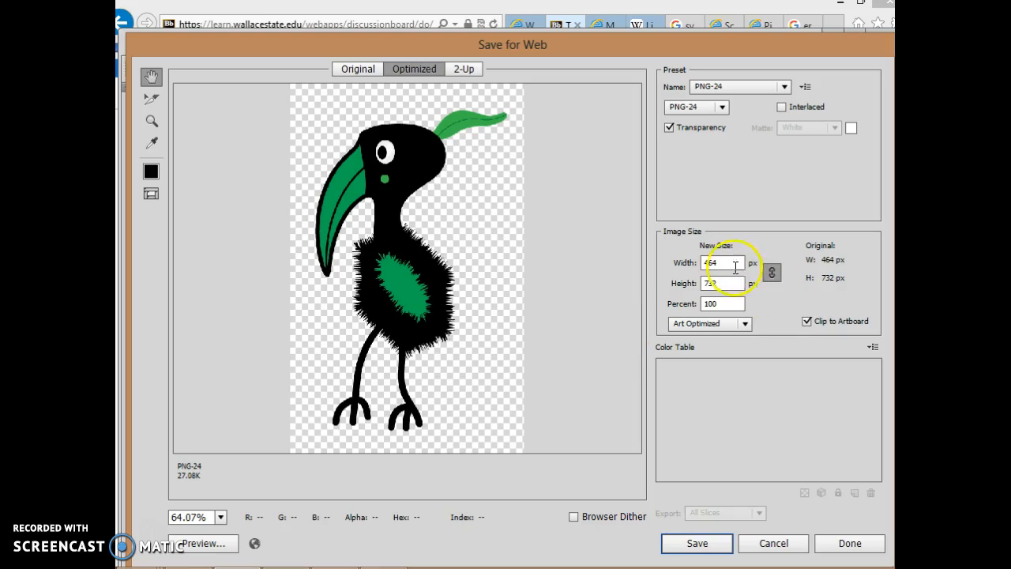
{"action": "left_click", "coordinate": [705, 264]}
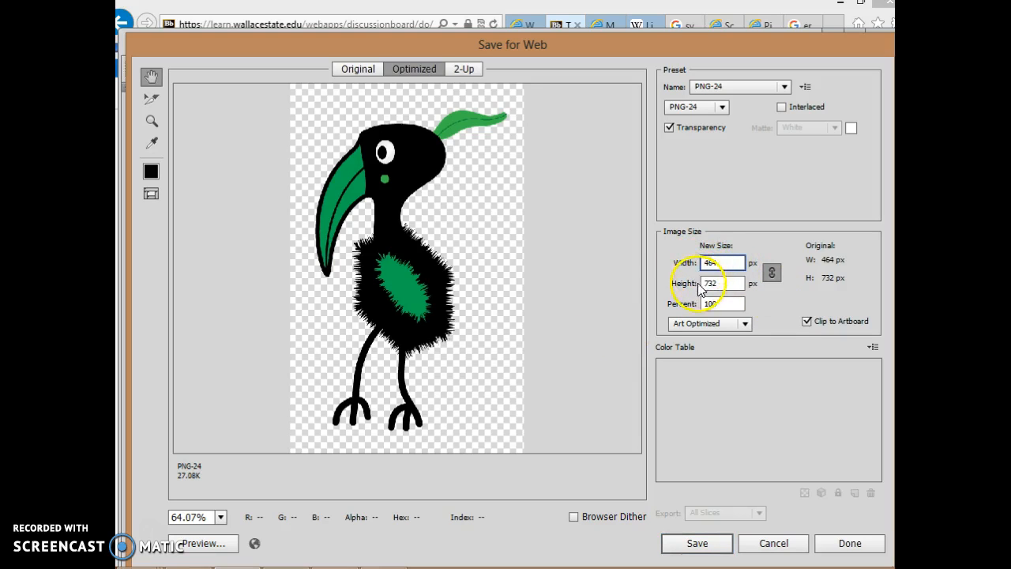
{"action": "type", "text": "1"}
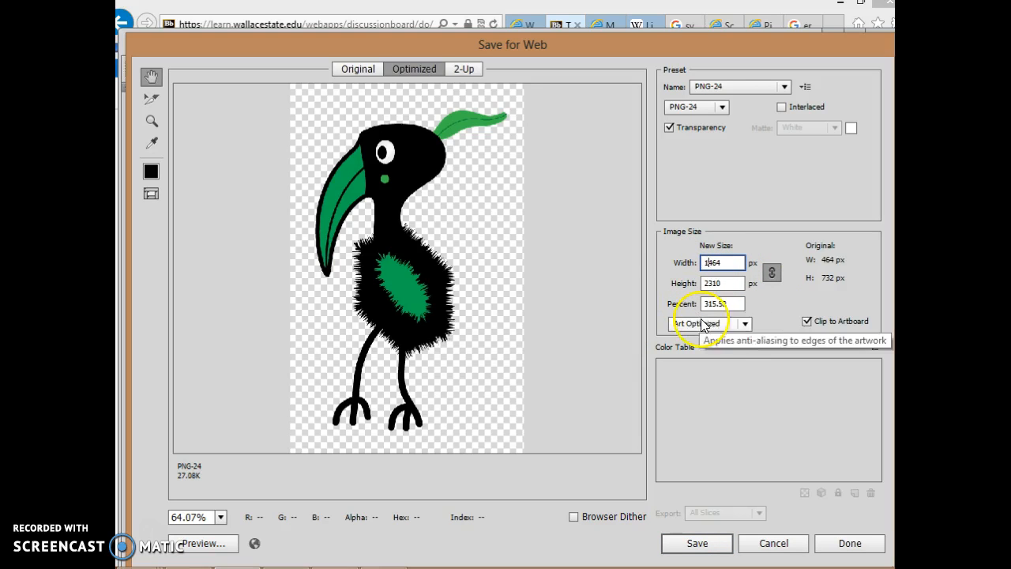
Save the bird's optimized PNG-24 to the Desktop as Images Only, adding 2 to the end of the suggested file name
{"action": "left_click", "coordinate": [699, 545]}
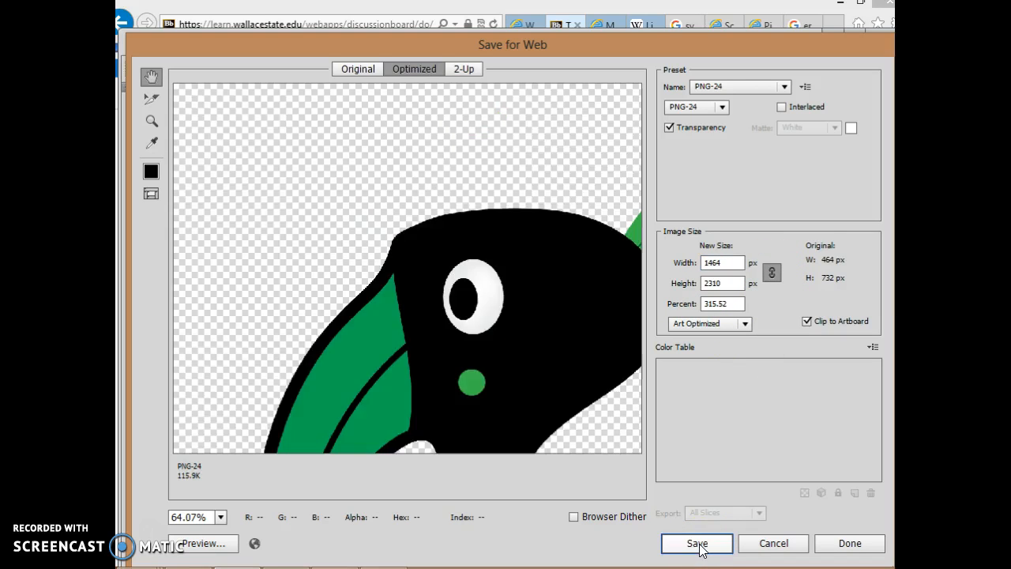
{"action": "left_click", "coordinate": [699, 545]}
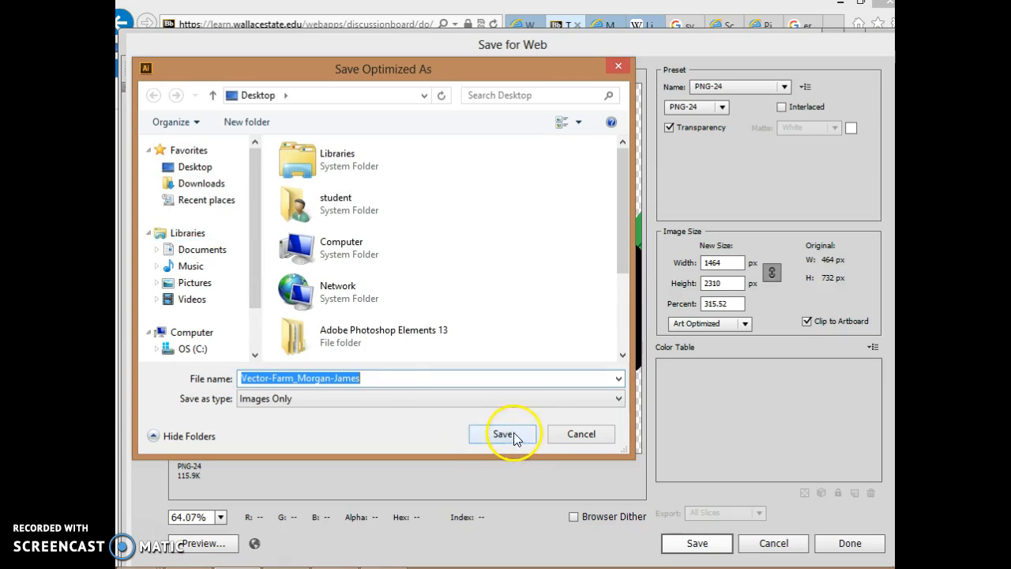
{"action": "left_click", "coordinate": [426, 383]}
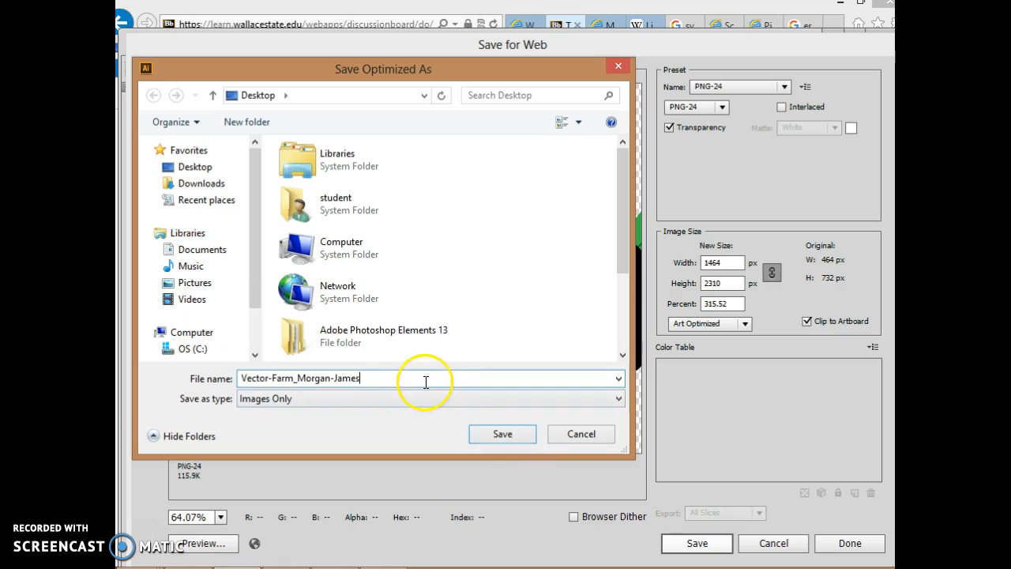
{"action": "left_click", "coordinate": [485, 431]}
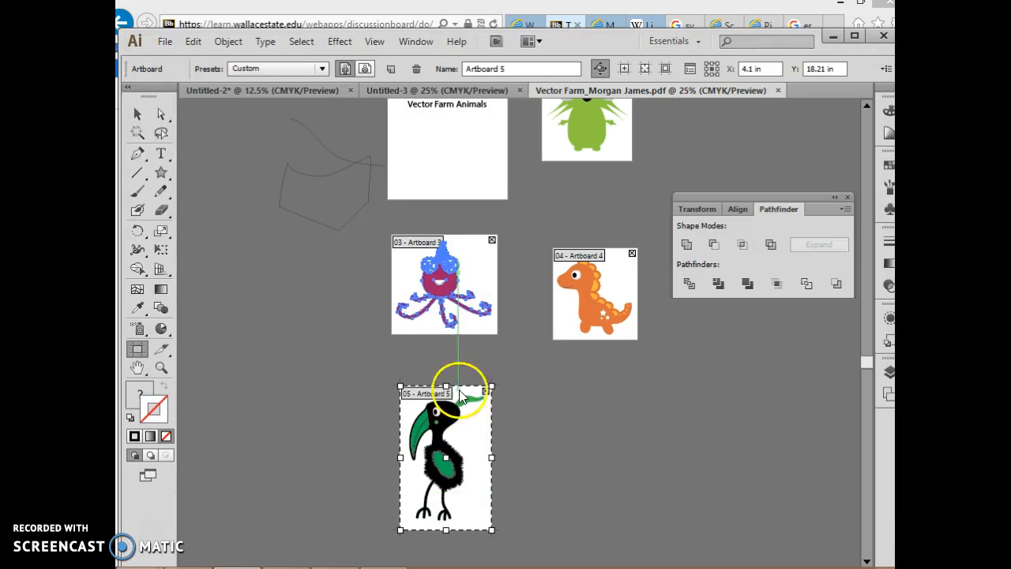
Switch to the Blackboard course in Internet Explorer, moving the other windows out of the way, and open its Discussion Board
{"action": "scroll", "coordinate": [563, 490], "scroll_direction": "up", "scroll_amount": 4}
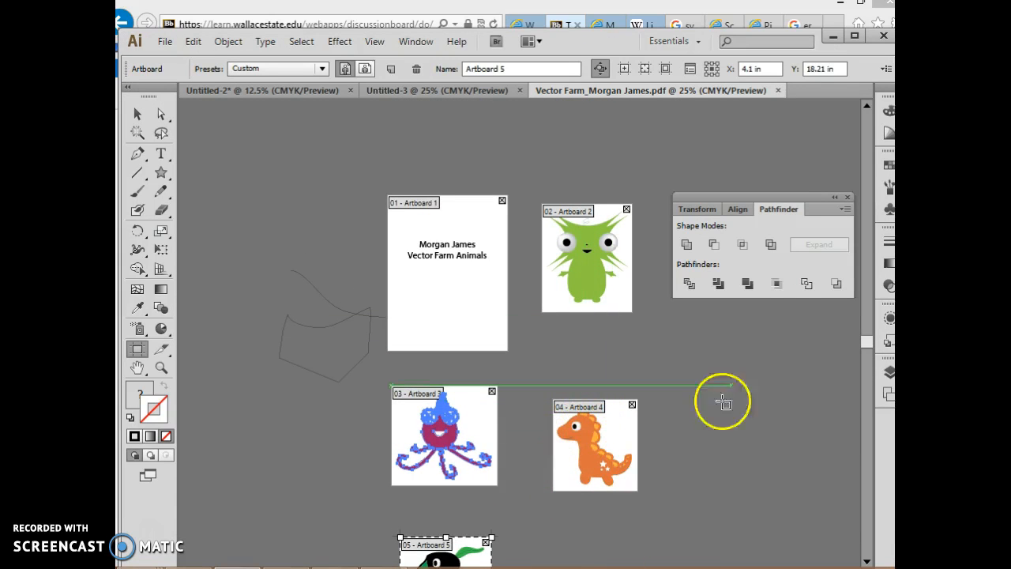
{"action": "left_click", "coordinate": [832, 36]}
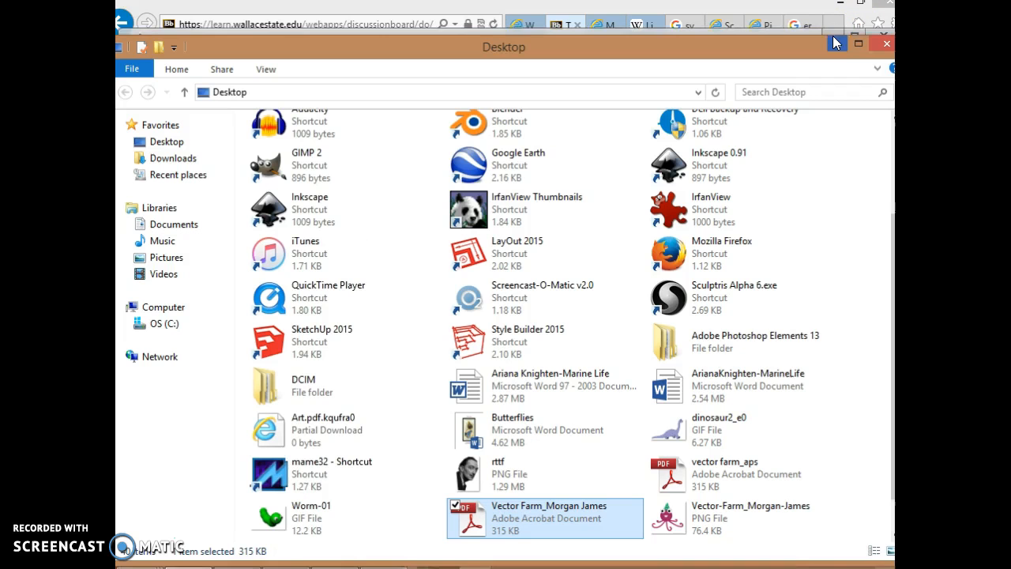
{"action": "left_click_drag", "start_coordinate": [586, 53], "coordinate": [563, 319]}
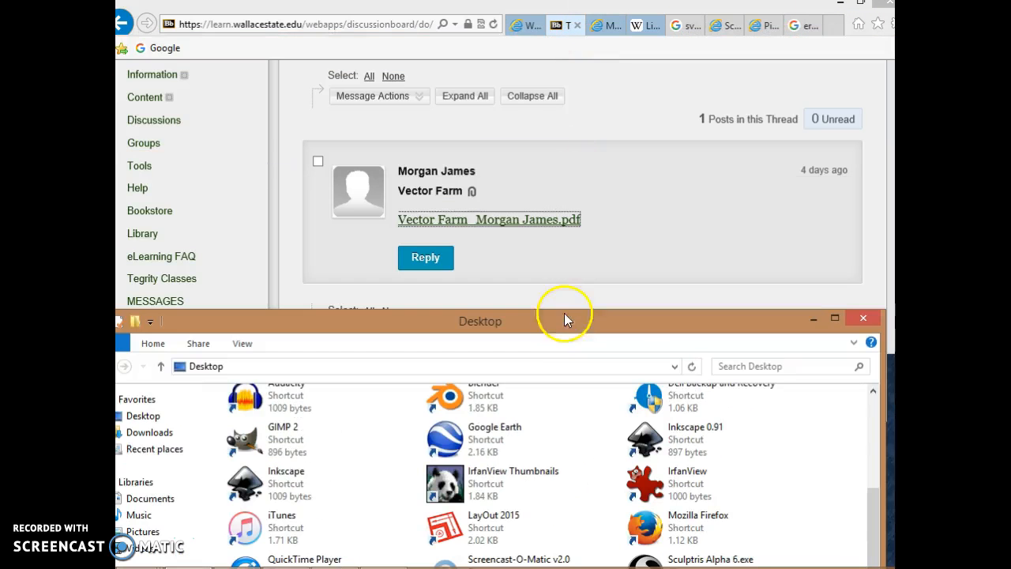
{"action": "left_click", "coordinate": [639, 132]}
{"action": "scroll", "coordinate": [514, 126], "scroll_direction": "up", "scroll_amount": 3}
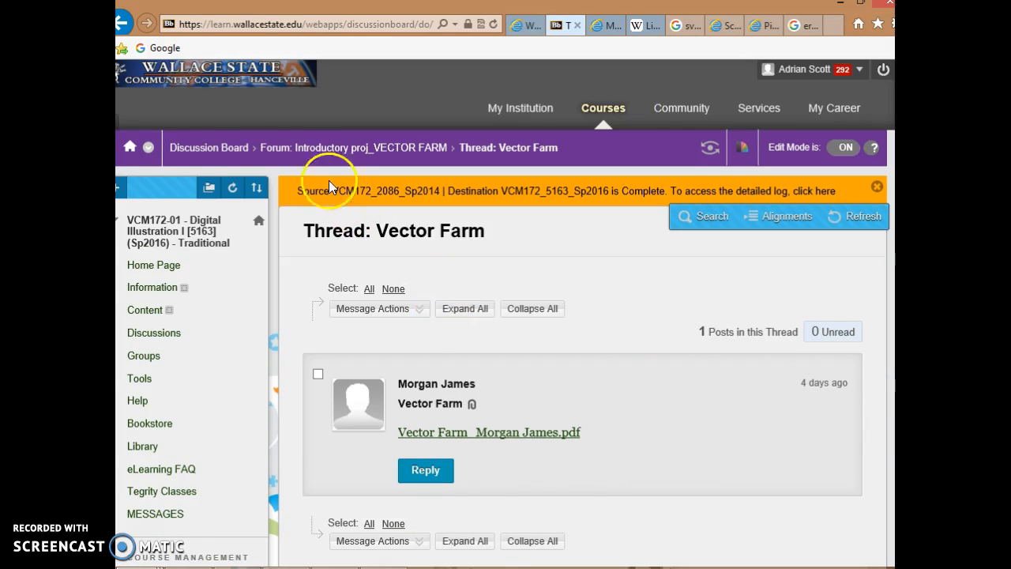
{"action": "left_click", "coordinate": [201, 153]}
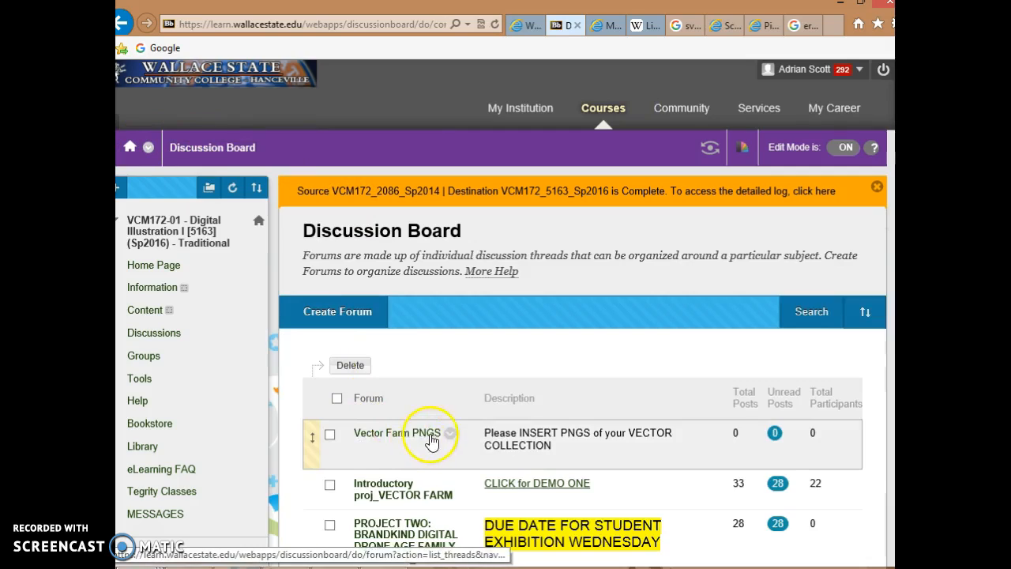
Open the Vector Farm PNGS forum and create a new thread with the subject "Test po0st"
{"action": "scroll", "coordinate": [403, 365], "scroll_direction": "down", "scroll_amount": 1}
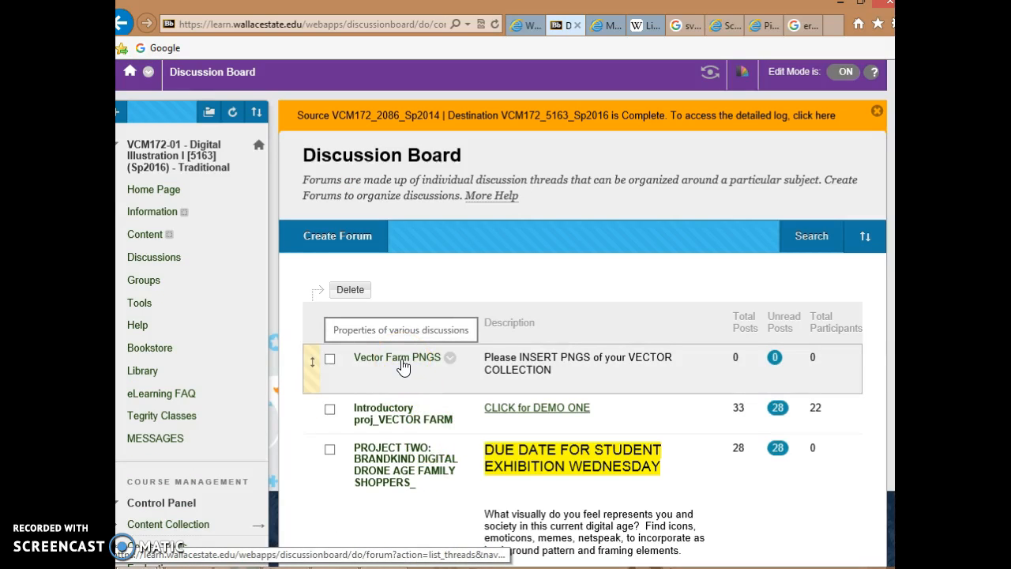
{"action": "left_click", "coordinate": [384, 389]}
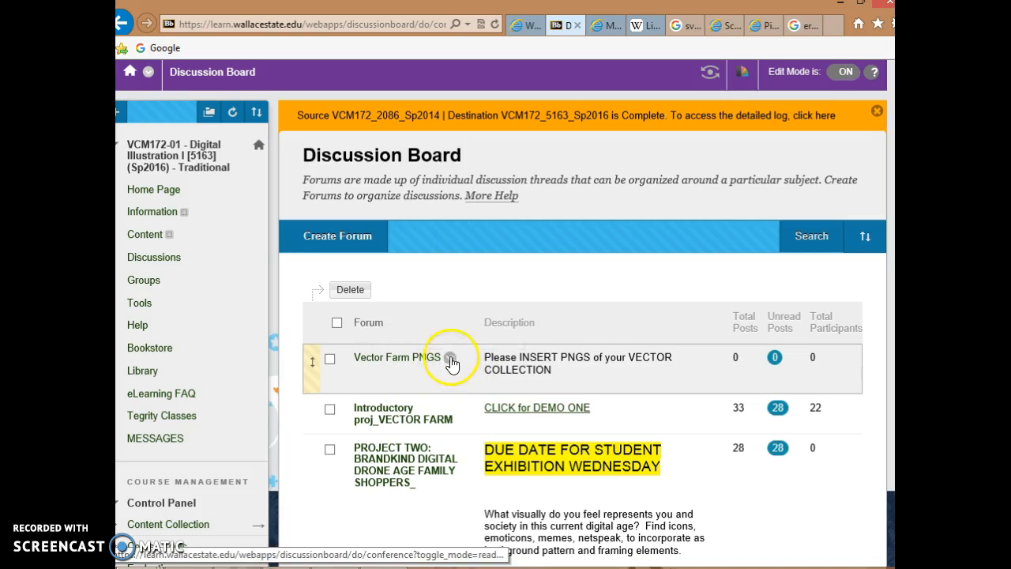
{"action": "left_click", "coordinate": [411, 365]}
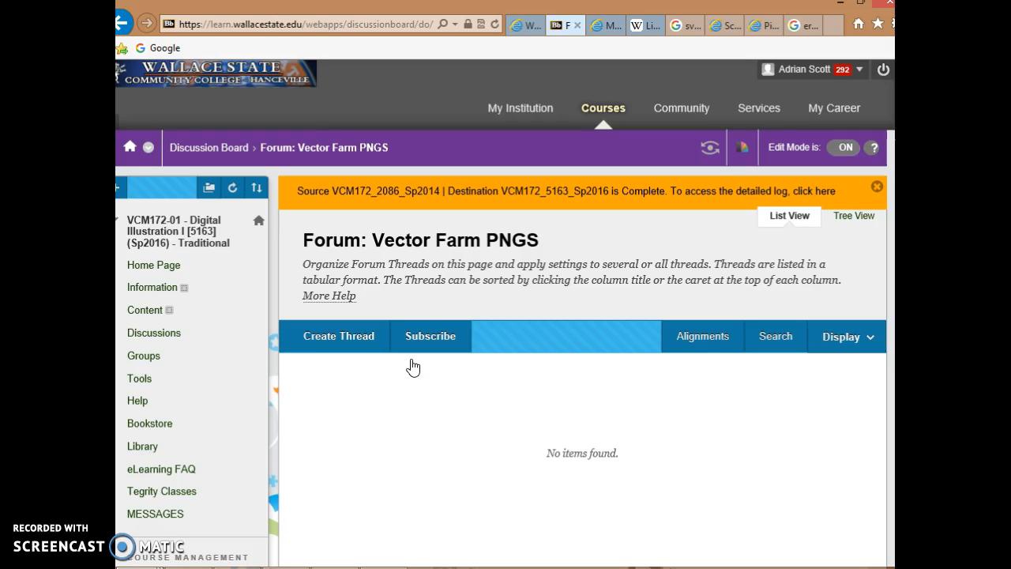
{"action": "left_click", "coordinate": [325, 339]}
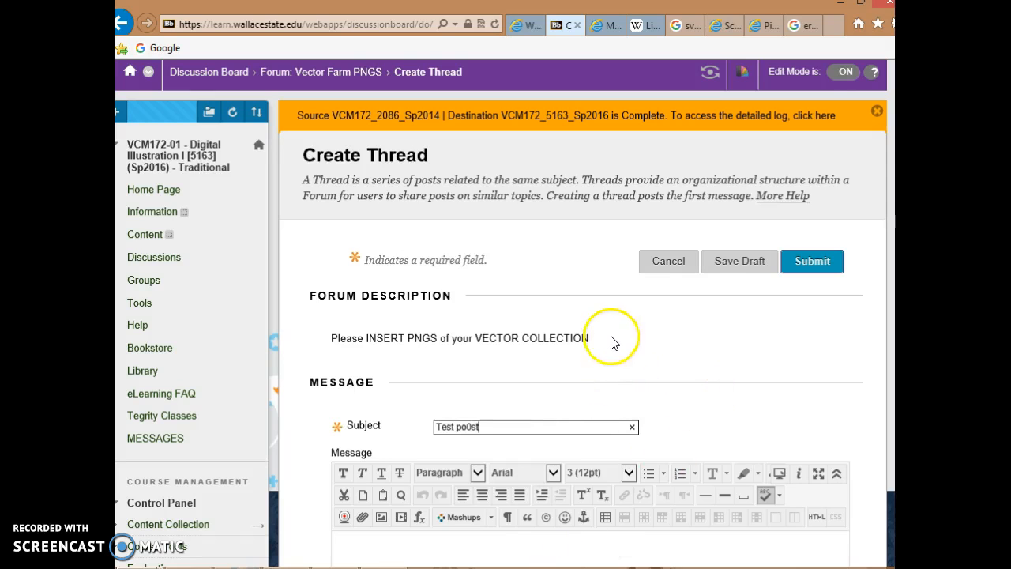
{"action": "scroll", "coordinate": [611, 338], "scroll_direction": "down", "scroll_amount": 2}
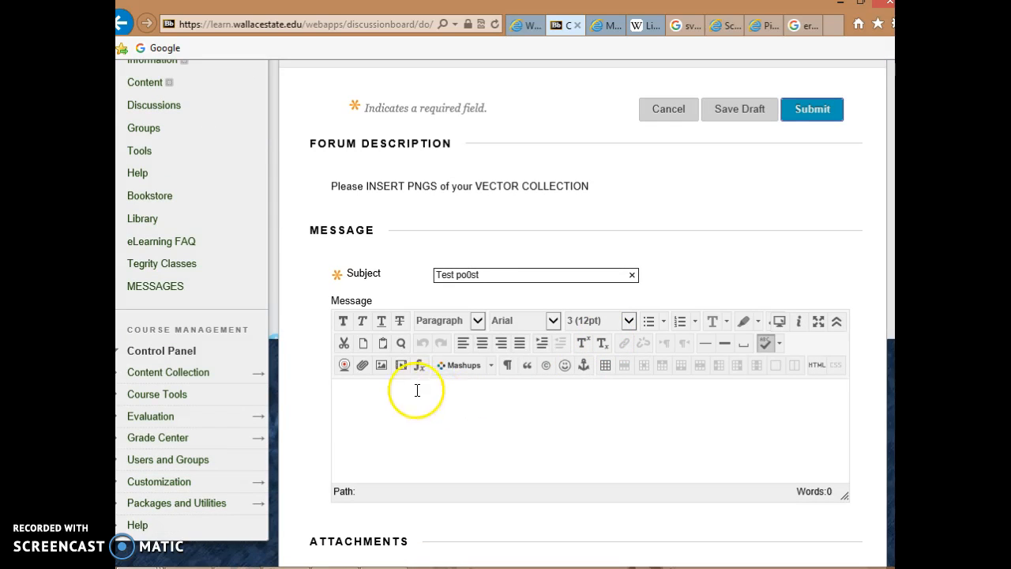
Insert the octopus PNG from the computer's Desktop into the thread's message body, continuing without an image description
{"action": "left_click", "coordinate": [381, 400]}
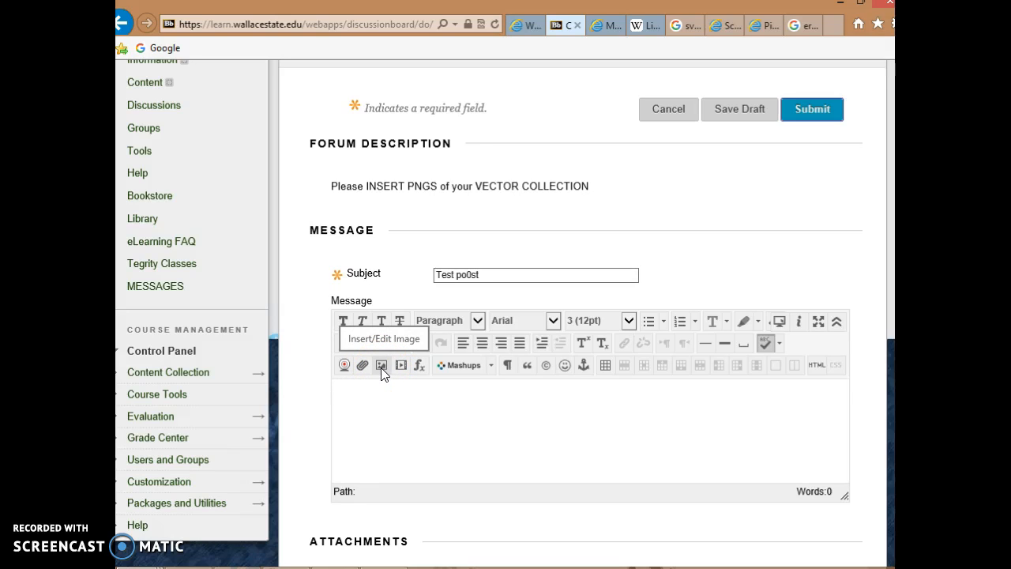
{"action": "left_click", "coordinate": [380, 368]}
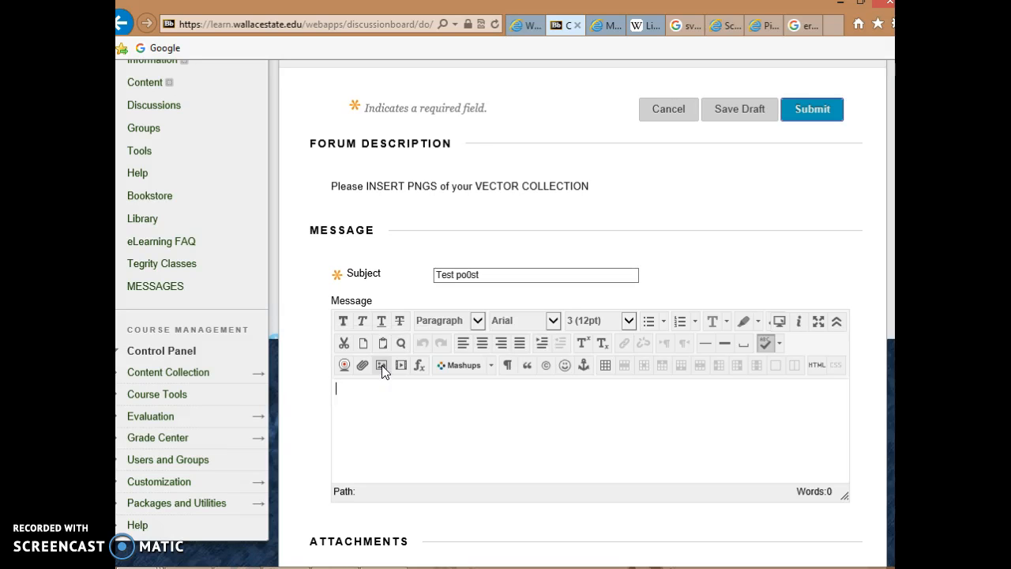
{"action": "left_click", "coordinate": [382, 364]}
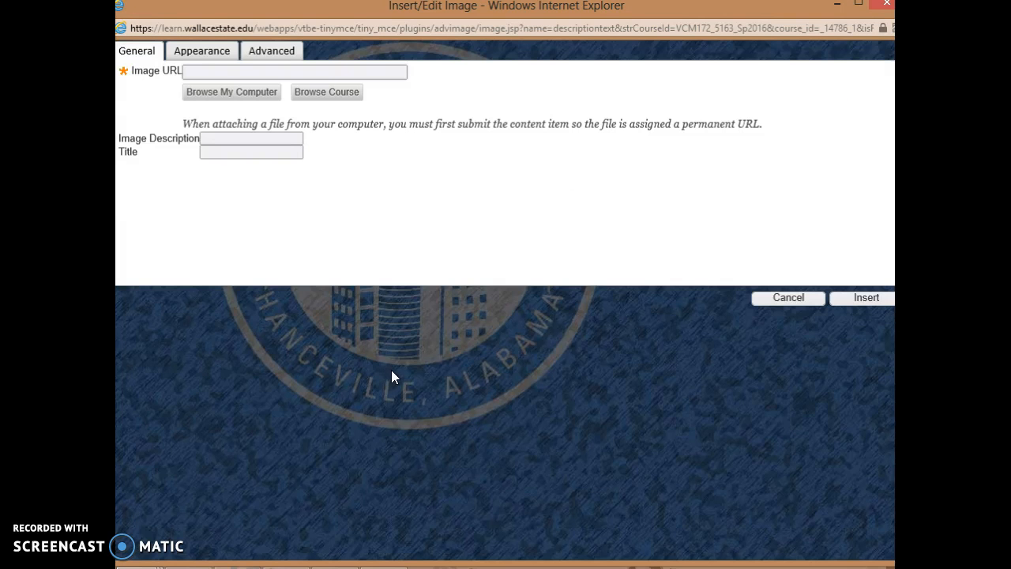
{"action": "left_click", "coordinate": [216, 92]}
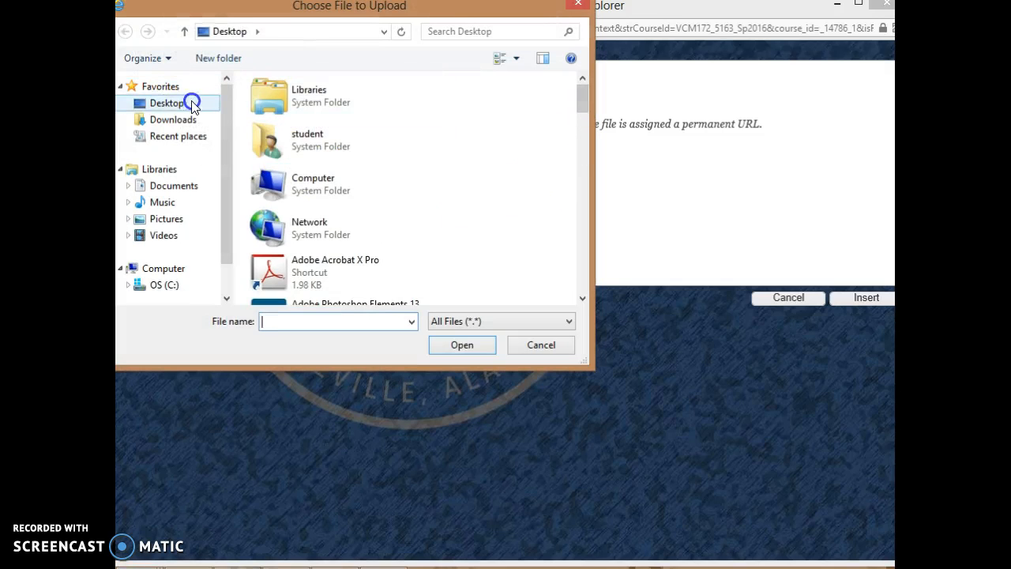
{"action": "left_click_drag", "start_coordinate": [583, 103], "coordinate": [562, 292]}
{"action": "left_click", "coordinate": [256, 187]}
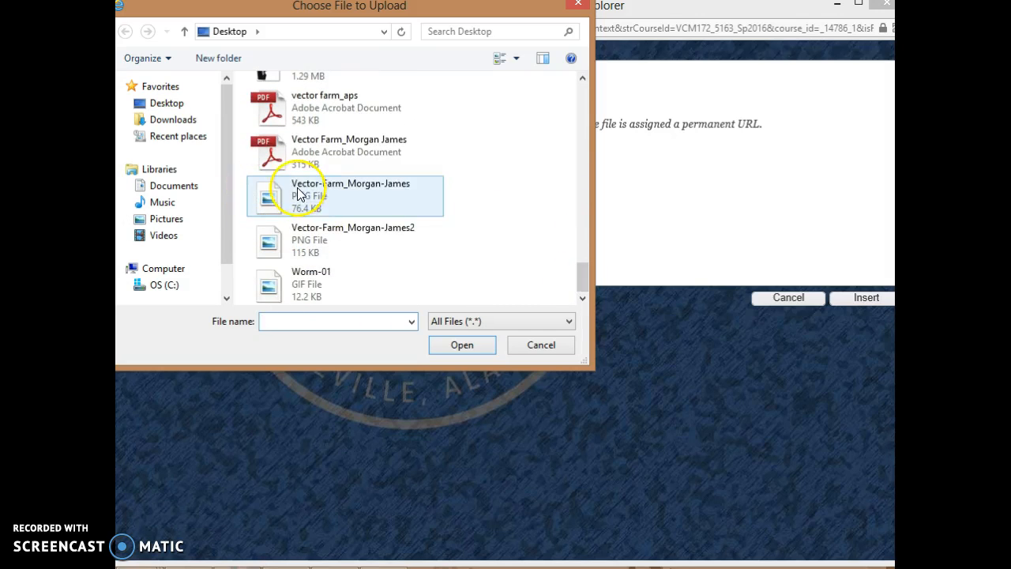
{"action": "left_click", "coordinate": [460, 347]}
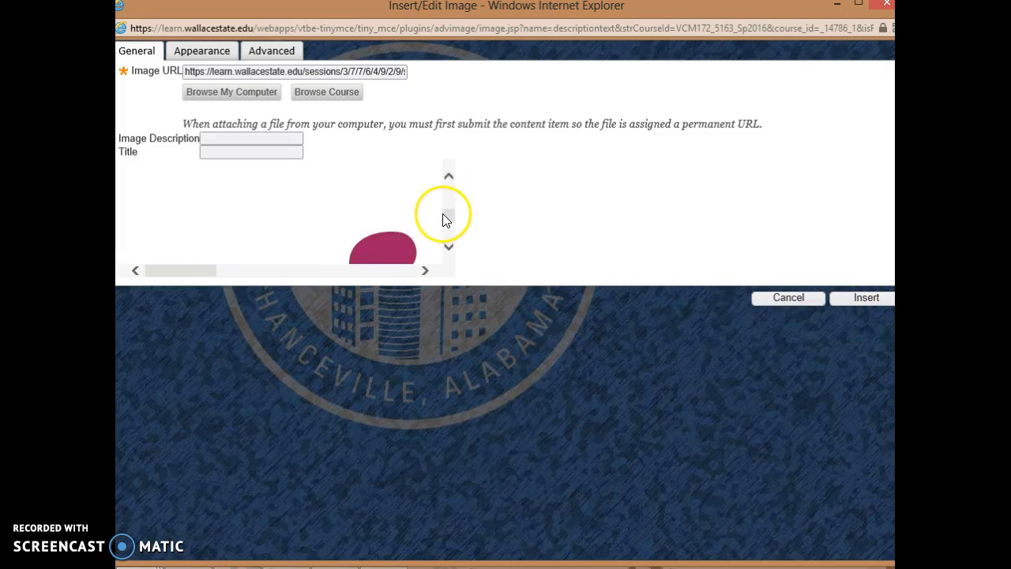
{"action": "left_click", "coordinate": [866, 303]}
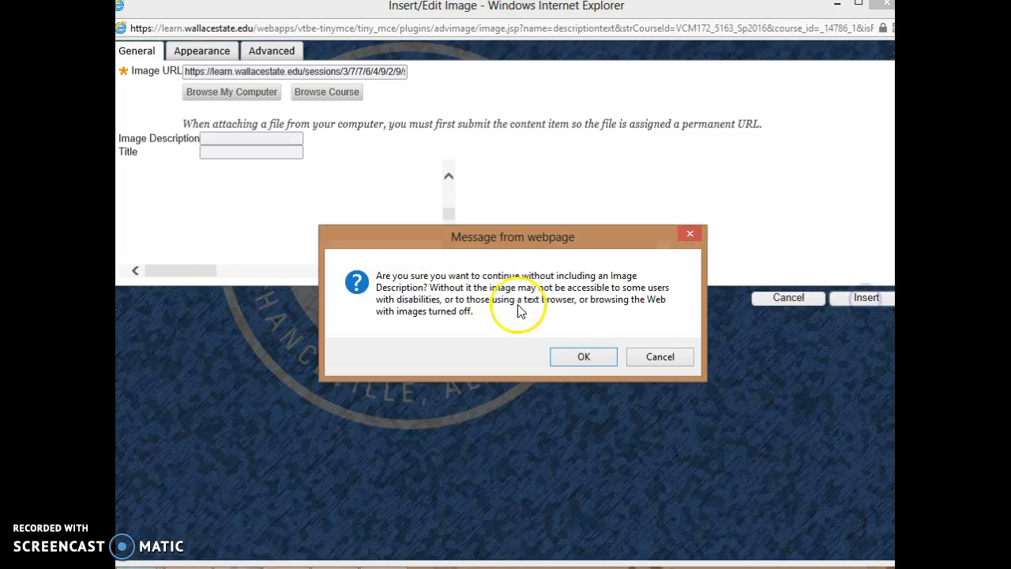
{"action": "left_click", "coordinate": [583, 357]}
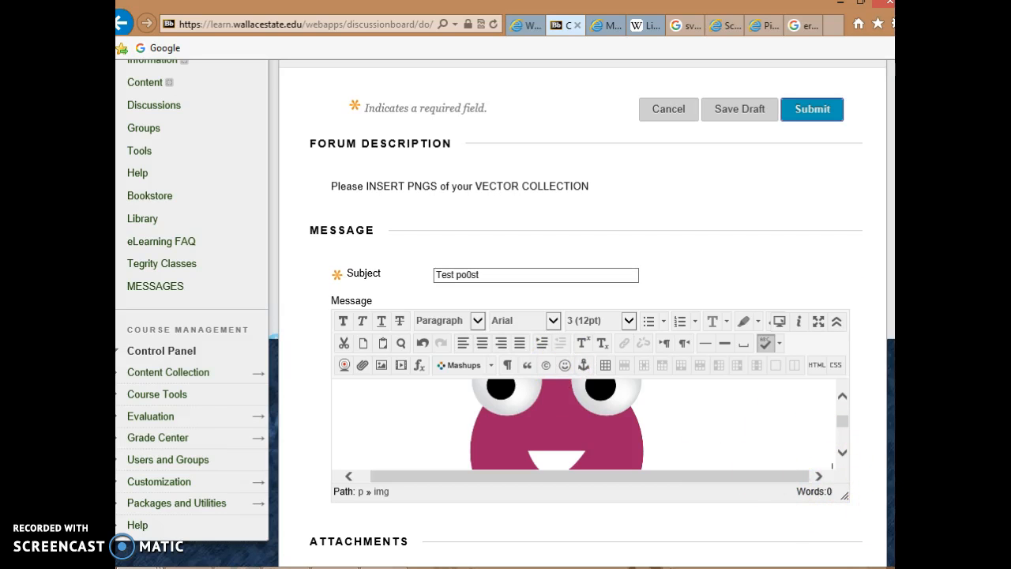
Make the message box taller, and collapse and re-expand the editor's formatting tools
{"action": "left_click_drag", "start_coordinate": [842, 495], "coordinate": [844, 531]}
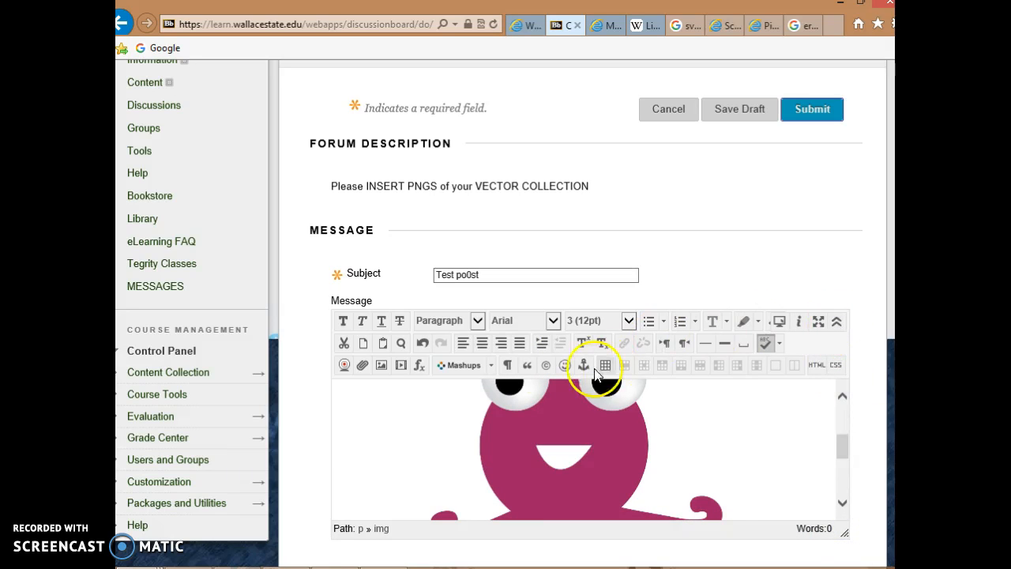
{"action": "left_click", "coordinate": [837, 323]}
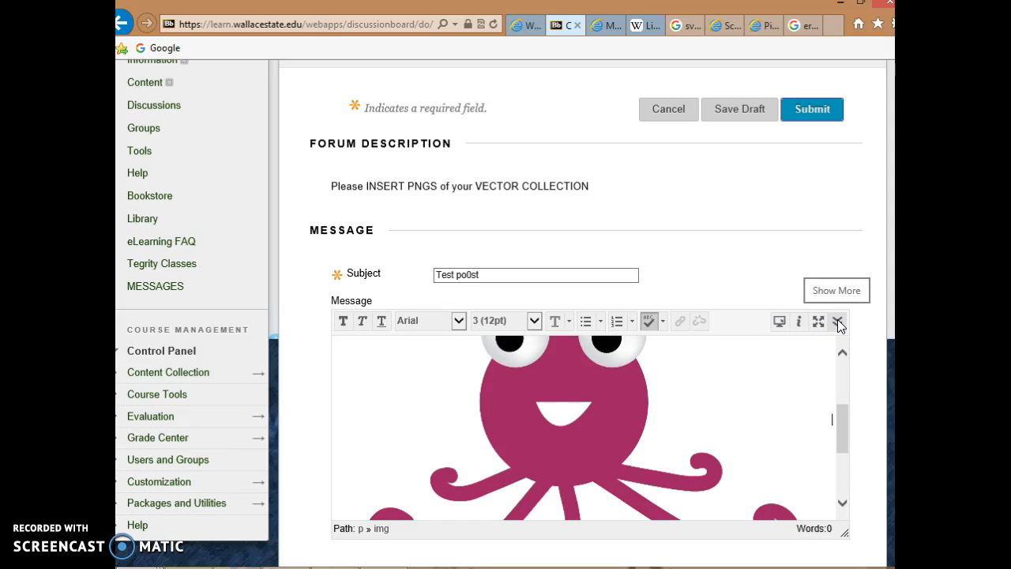
{"action": "left_click", "coordinate": [837, 321]}
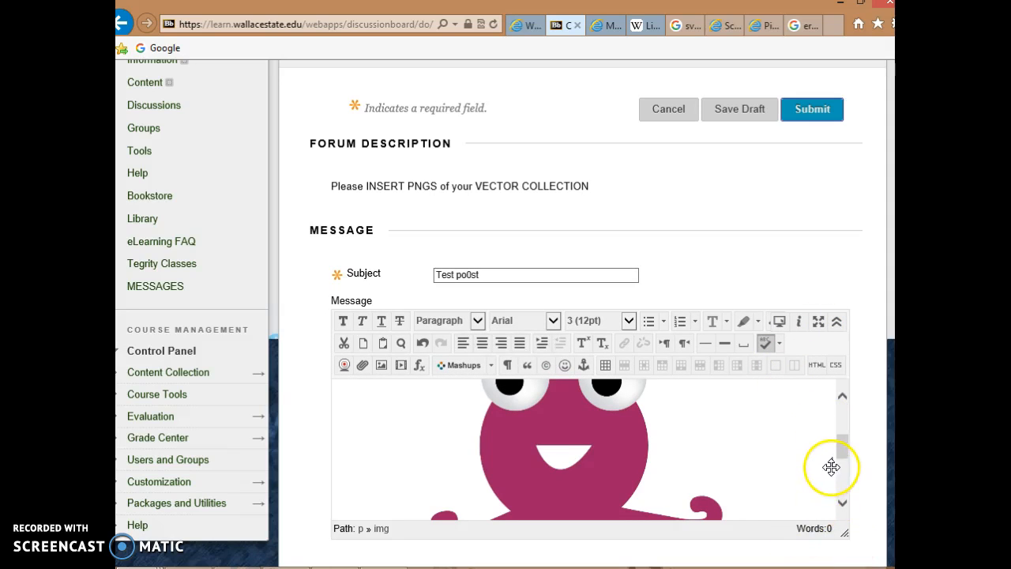
Insert the black-and-green bird PNG from the computer's Desktop into the message body, continuing without an image description
{"action": "left_click", "coordinate": [382, 366]}
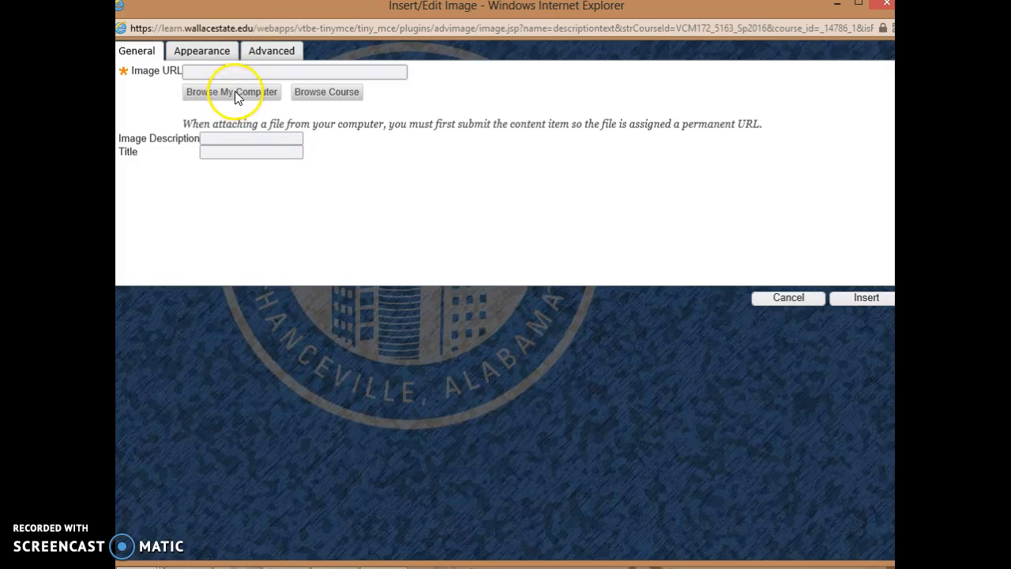
{"action": "left_click", "coordinate": [235, 93]}
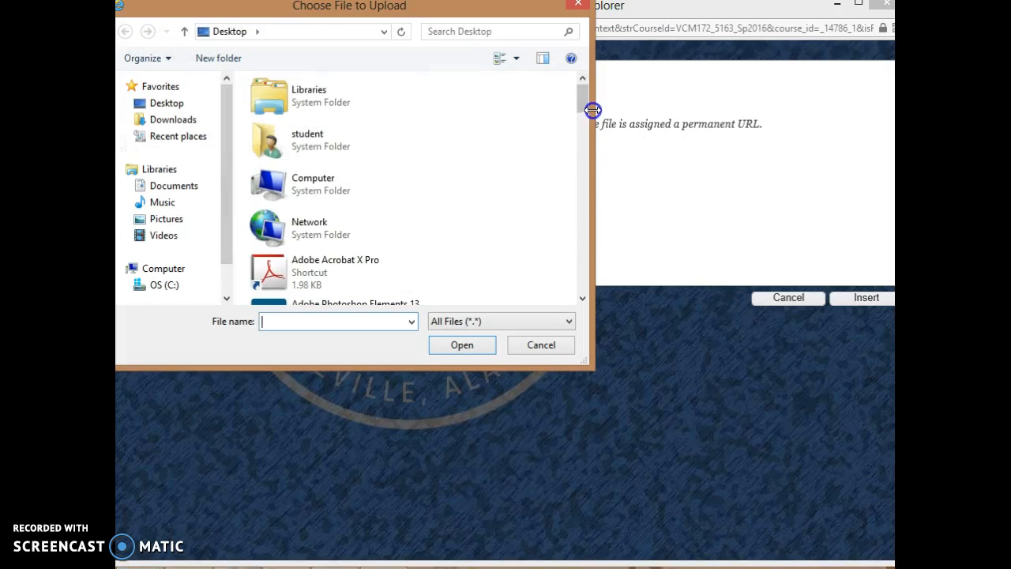
{"action": "left_click_drag", "start_coordinate": [579, 100], "coordinate": [591, 293]}
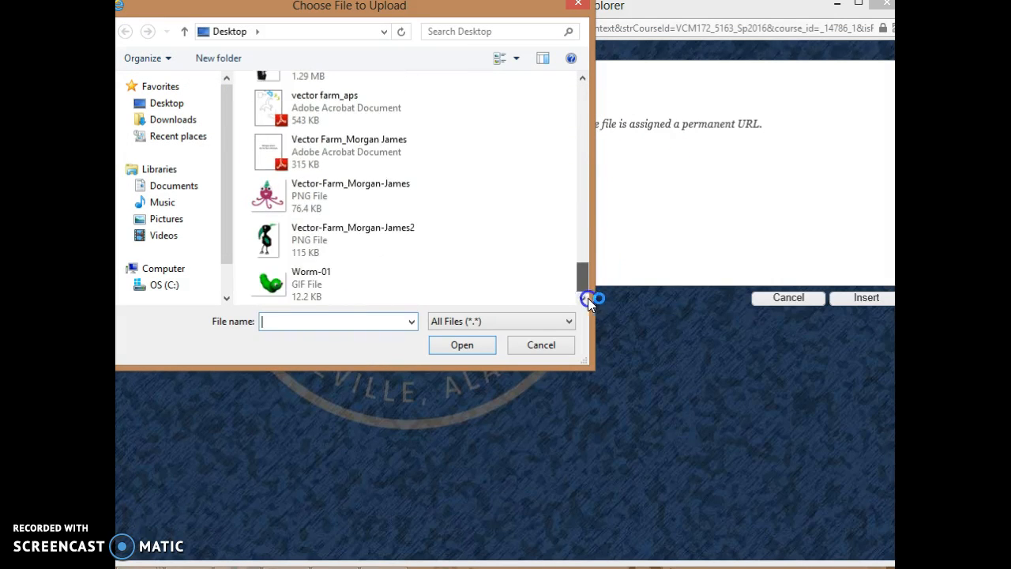
{"action": "double_click", "coordinate": [283, 245]}
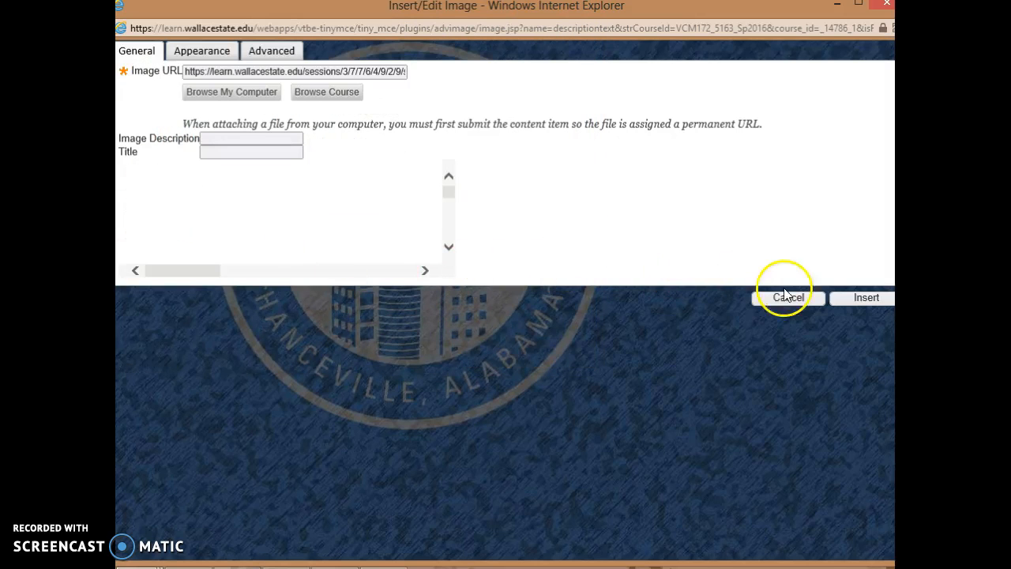
{"action": "left_click", "coordinate": [868, 298]}
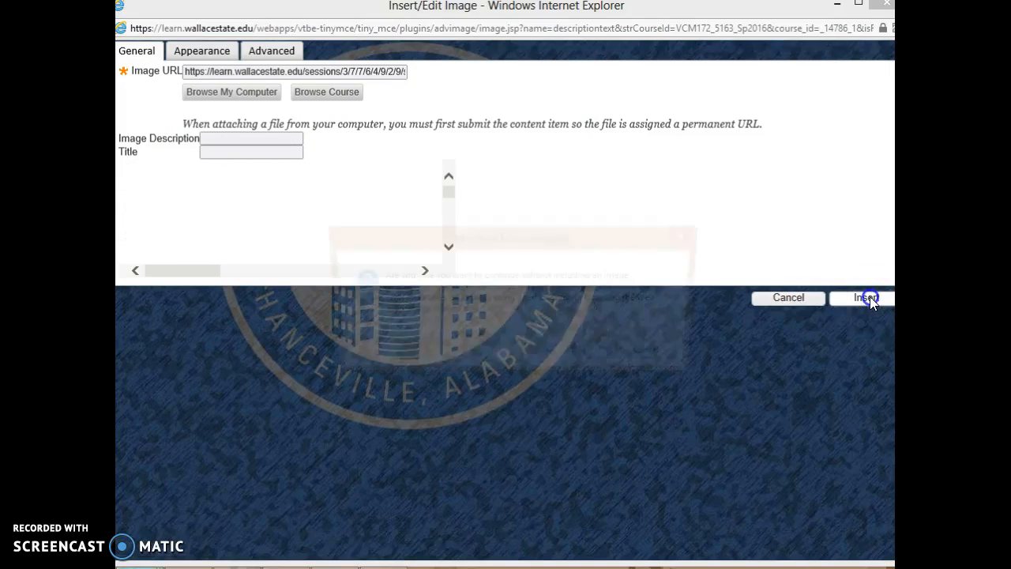
{"action": "left_click", "coordinate": [663, 348]}
{"action": "left_click", "coordinate": [562, 356]}
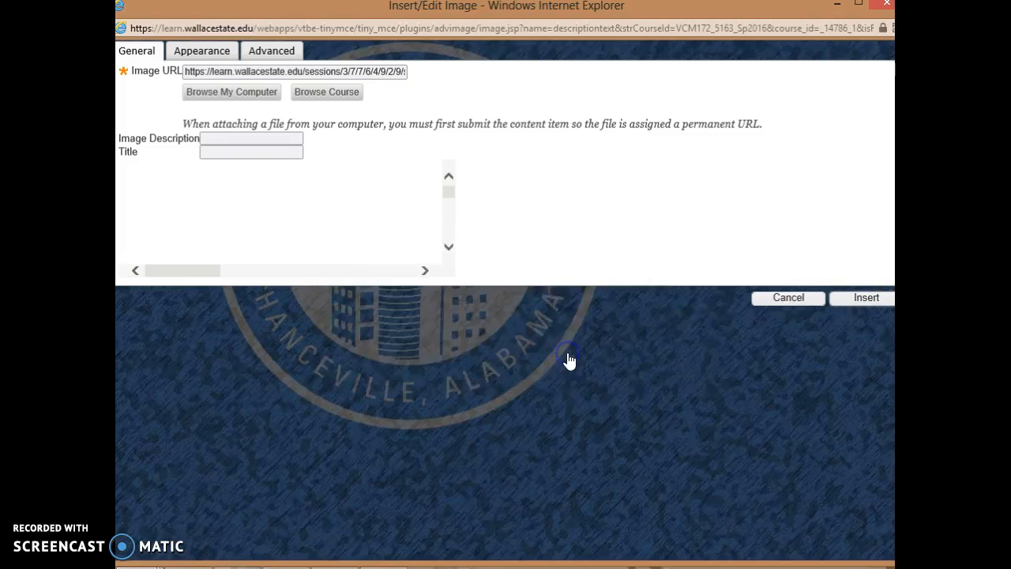
Submit the new thread and open "Test po0st" from the Vector Farm PNGS forum's thread list
{"action": "left_click", "coordinate": [816, 112]}
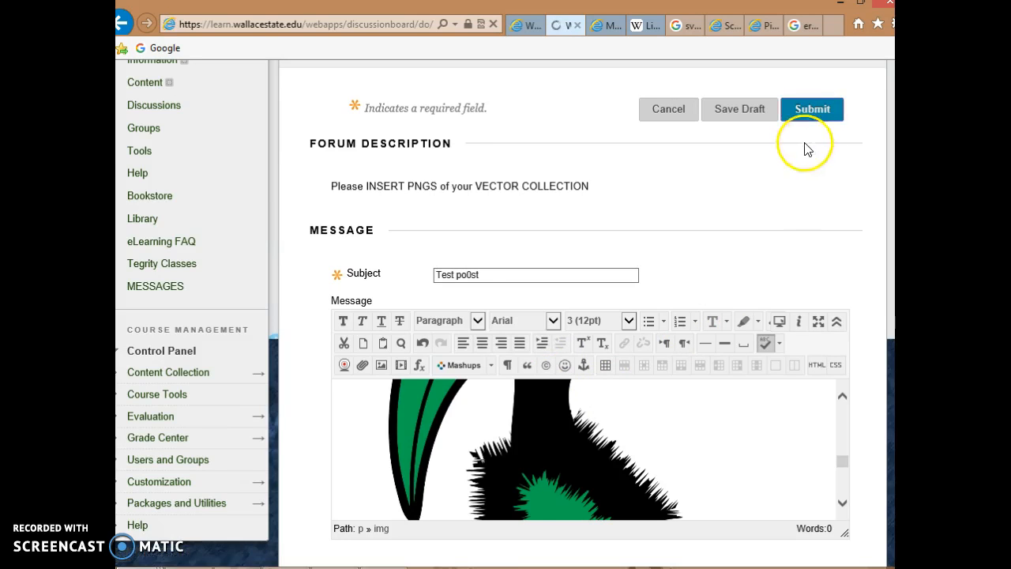
{"action": "scroll", "coordinate": [593, 389], "scroll_direction": "down", "scroll_amount": 1}
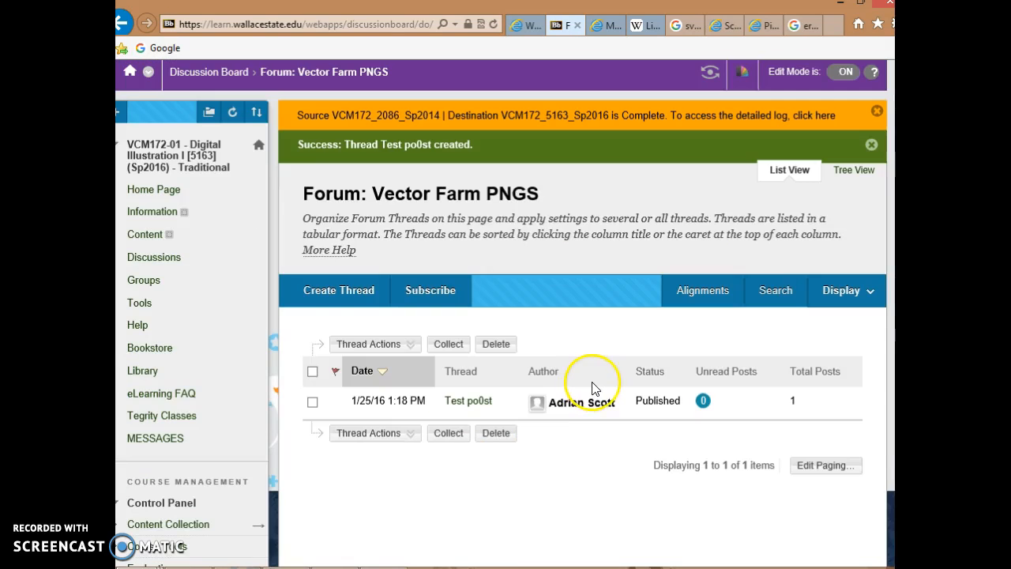
{"action": "scroll", "coordinate": [594, 388], "scroll_direction": "down", "scroll_amount": 1}
{"action": "left_click", "coordinate": [470, 325]}
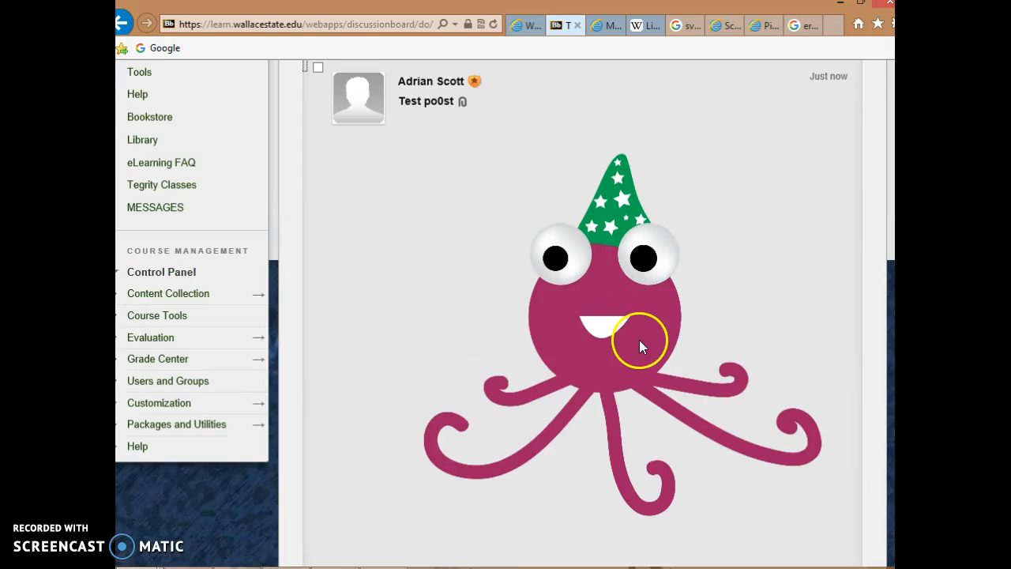
Look through the posted thread to check how the octopus and bird PNGs display
{"action": "scroll", "coordinate": [651, 344], "scroll_direction": "down", "scroll_amount": 11}
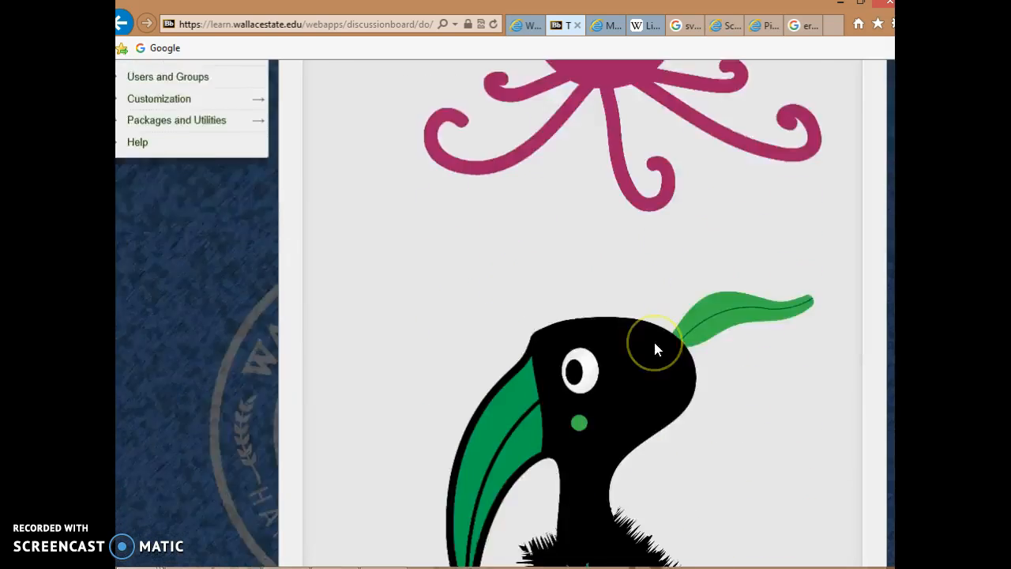
{"action": "scroll", "coordinate": [654, 342], "scroll_direction": "up", "scroll_amount": 12}
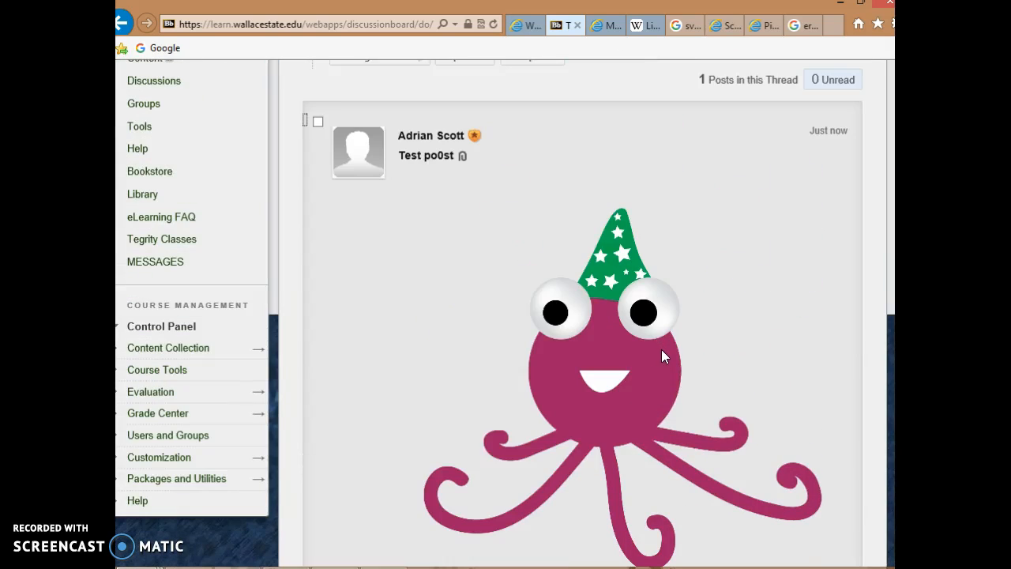
{"action": "left_click", "coordinate": [673, 339]}
{"action": "scroll", "coordinate": [658, 331], "scroll_direction": "down", "scroll_amount": 3}
{"action": "scroll", "coordinate": [661, 331], "scroll_direction": "up", "scroll_amount": 6}
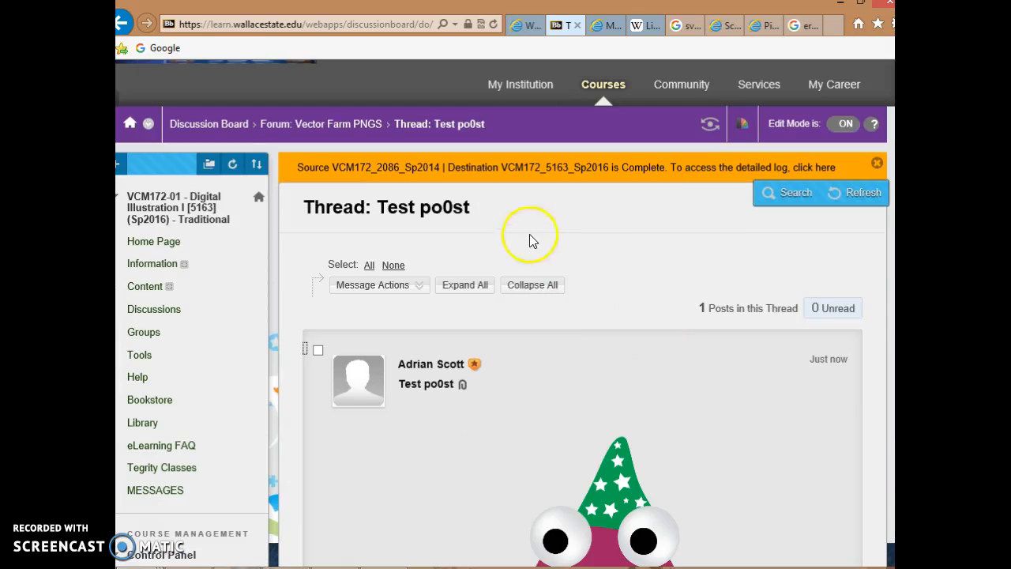
{"action": "left_click", "coordinate": [624, 241]}
{"action": "scroll", "coordinate": [418, 338], "scroll_direction": "down", "scroll_amount": 2}
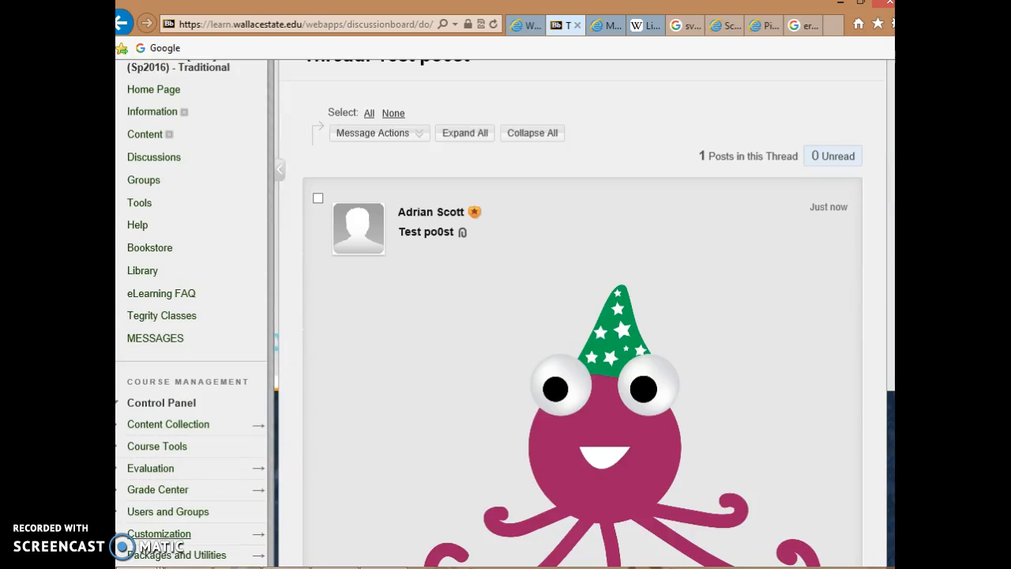